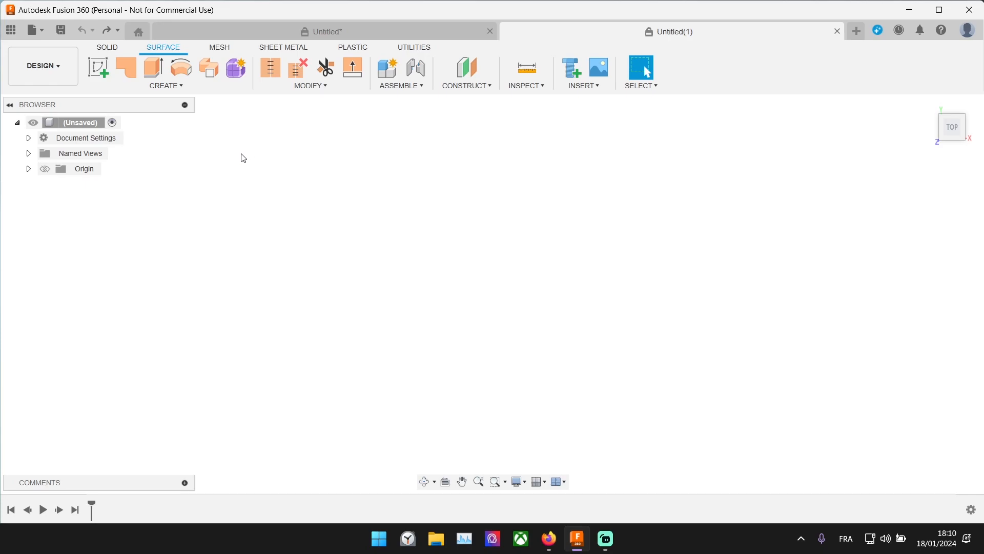
Start a sketch on the horizontal plane and draw the nose lines from 50 mm left of the origin to a 150 mm high apex, then to 50 mm right
click(95, 66)
click(421, 219)
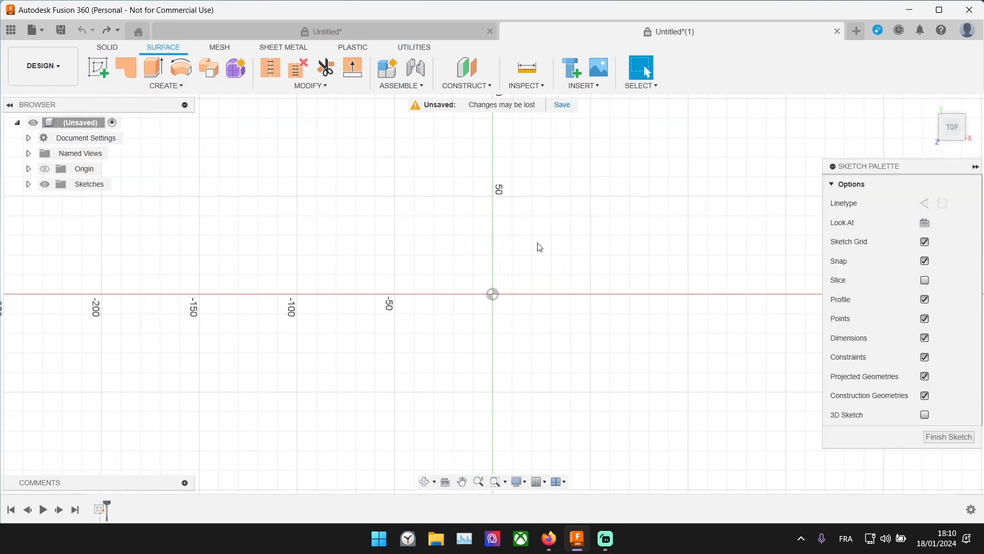
middle_drag(501, 294, 536, 302)
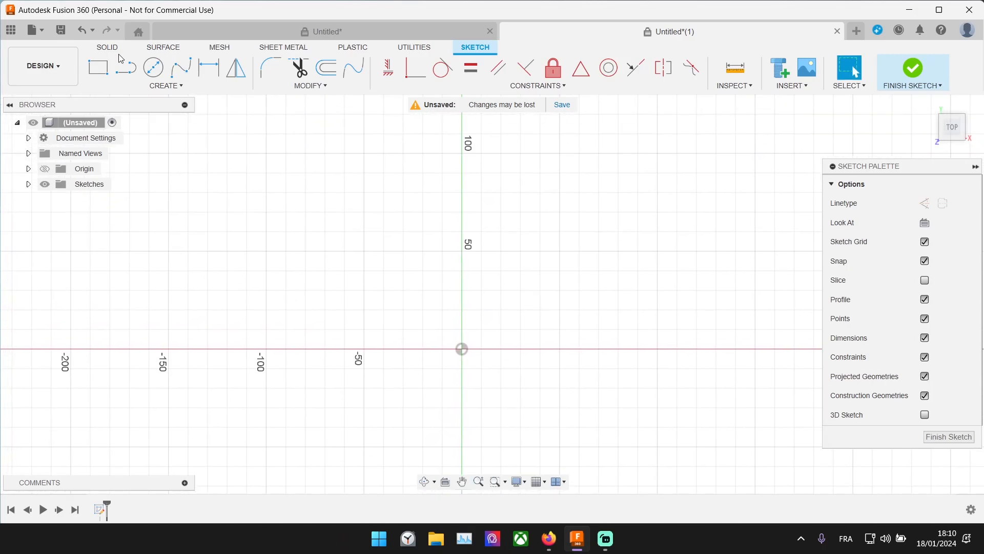
click(128, 67)
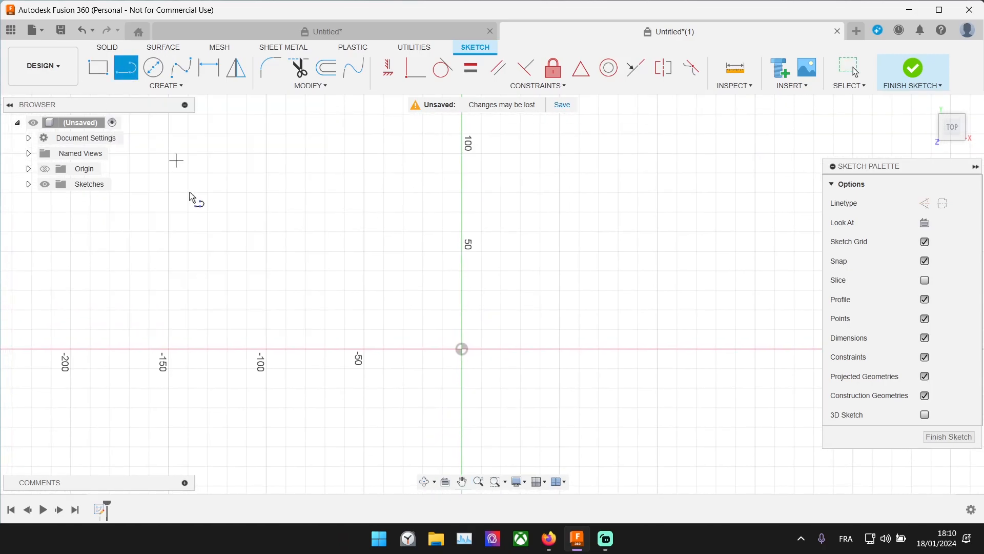
click(363, 349)
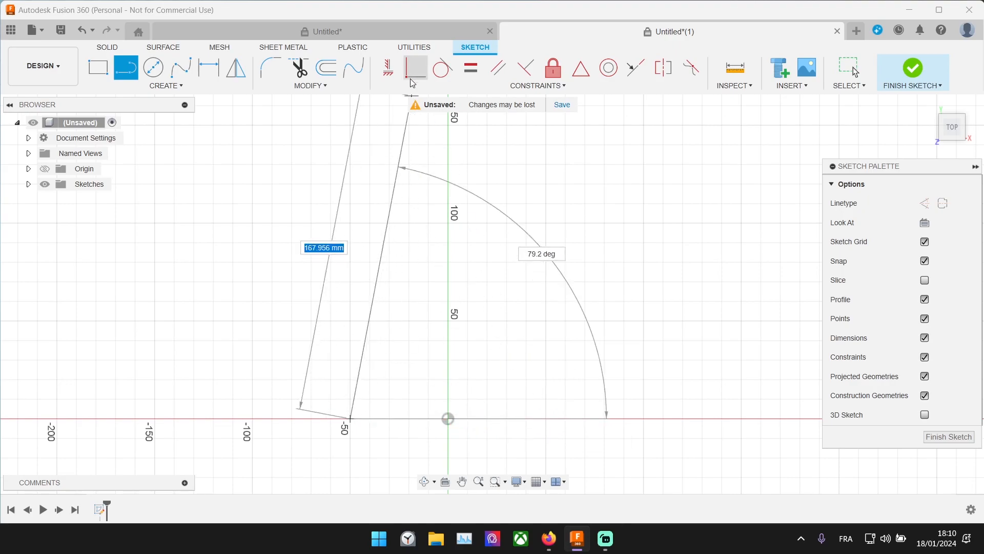
click(448, 125)
click(546, 418)
mouse_move(463, 424)
middle_down()
mouse_move(359, 224)
mouse_move(315, 226)
middle_up()
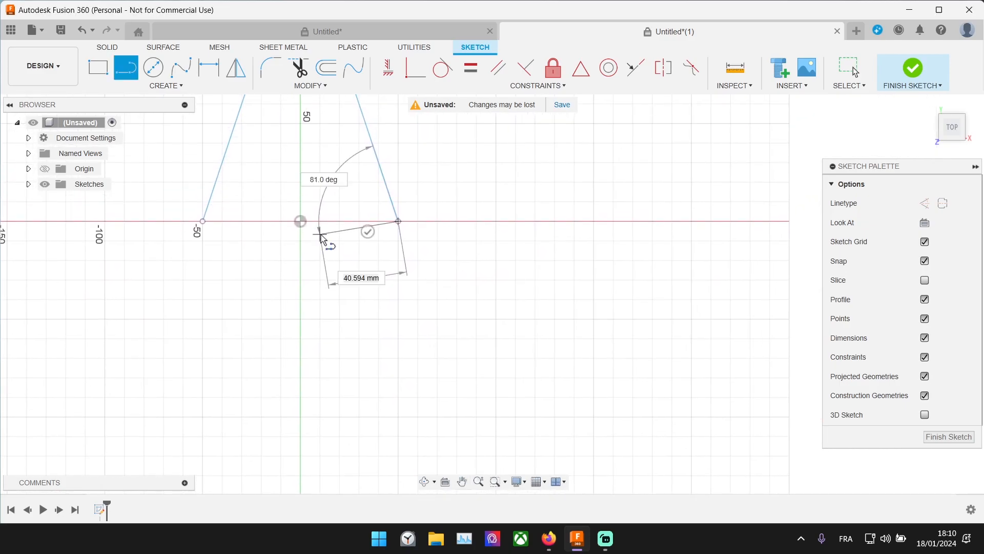
Draw the pointed right wing with its tip 50 mm out and 10 mm down, returning 20 mm below the start, plus the slanted edge to the rear corner
click(496, 241)
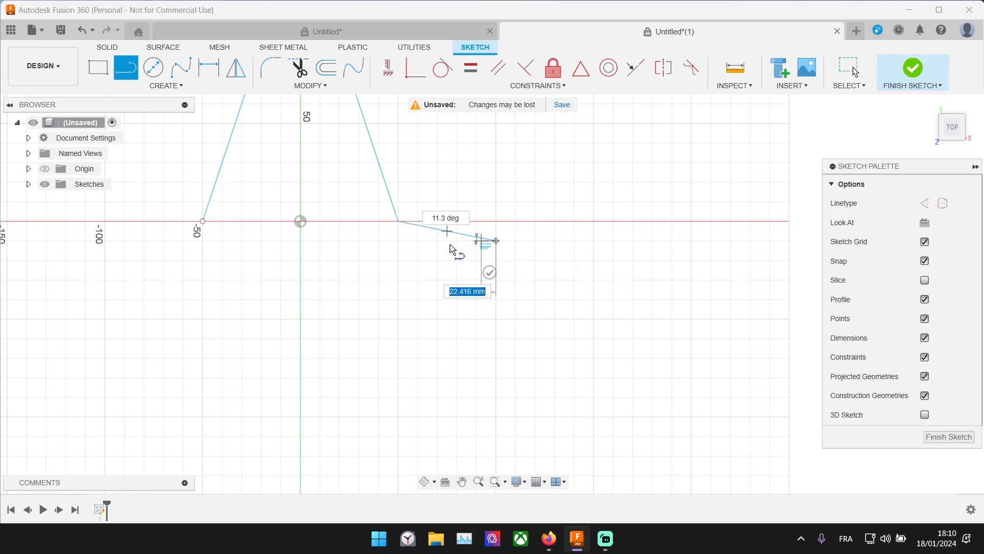
click(399, 260)
mouse_move(422, 294)
middle_down()
mouse_move(504, 368)
mouse_move(518, 420)
middle_up()
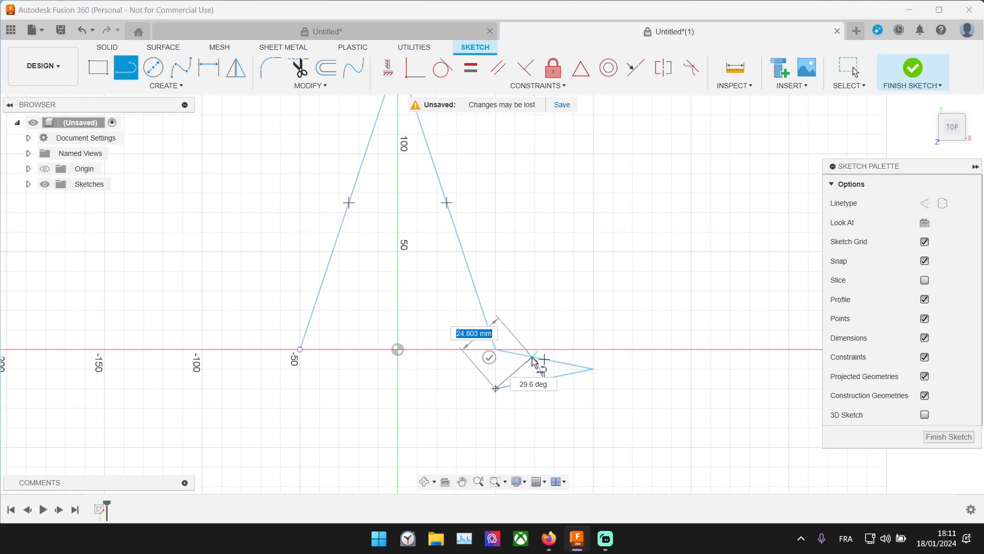
middle_drag(527, 369, 512, 264)
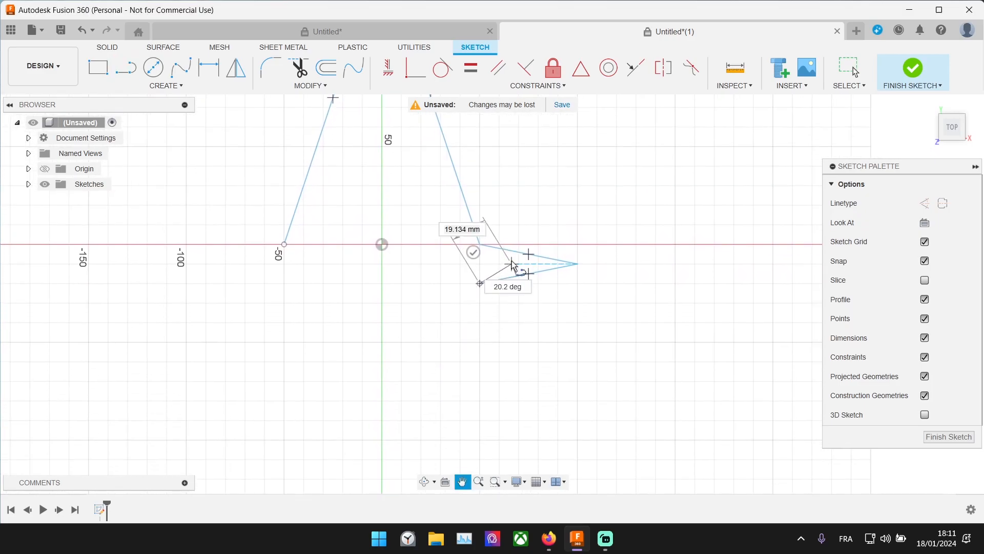
click(460, 322)
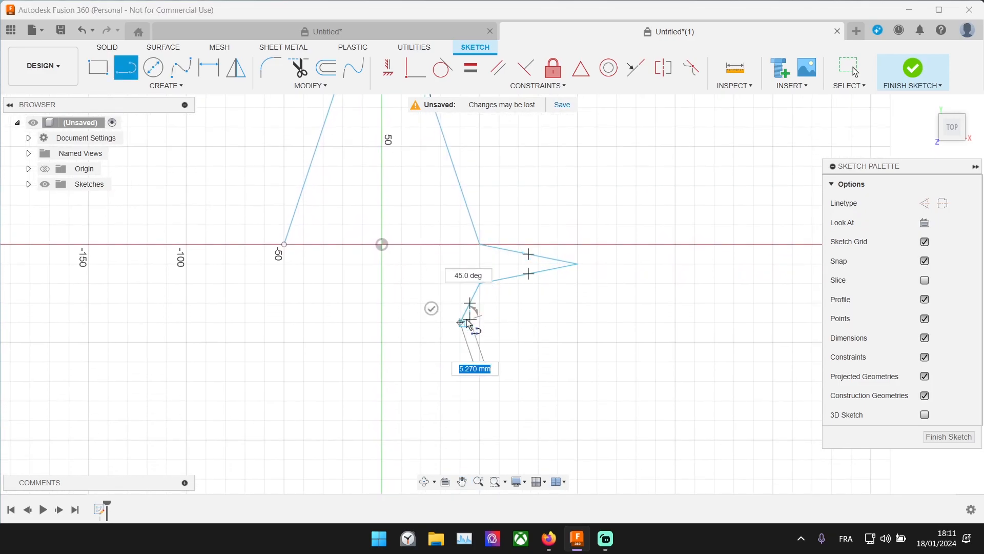
Continue the outline with an 80 mm horizontal rear edge and a slanted left edge mirroring the right side
scroll(457, 317, down, 3)
scroll(477, 322, up, 5)
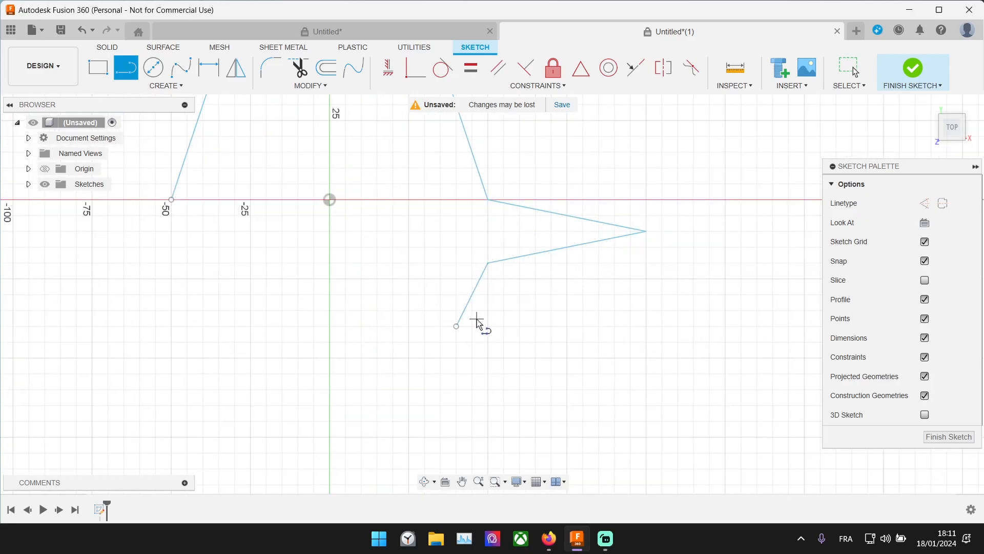
scroll(478, 296, down, 3)
mouse_move(414, 266)
middle_down()
mouse_move(453, 325)
mouse_move(447, 266)
middle_up()
scroll(453, 325, down, 3)
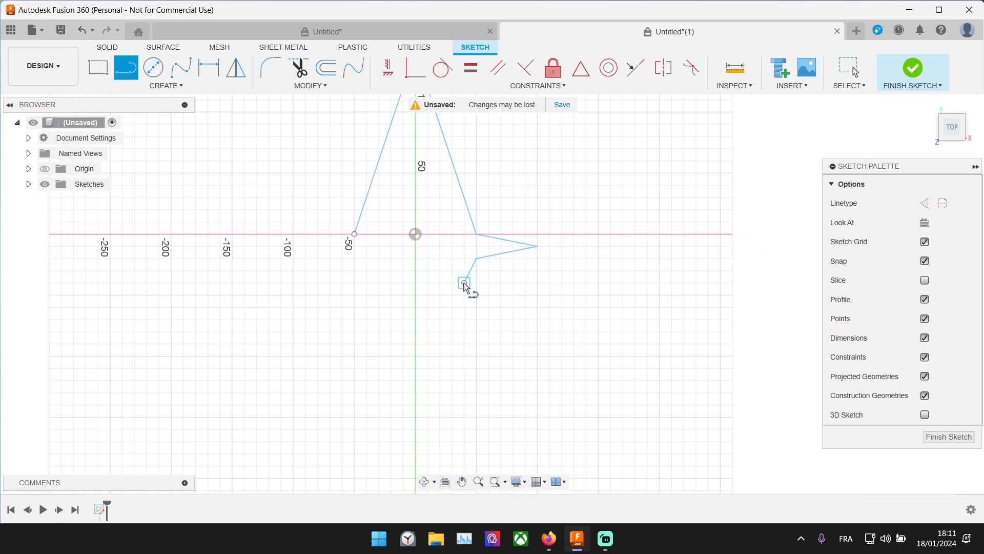
click(464, 283)
scroll(391, 282, up, 3)
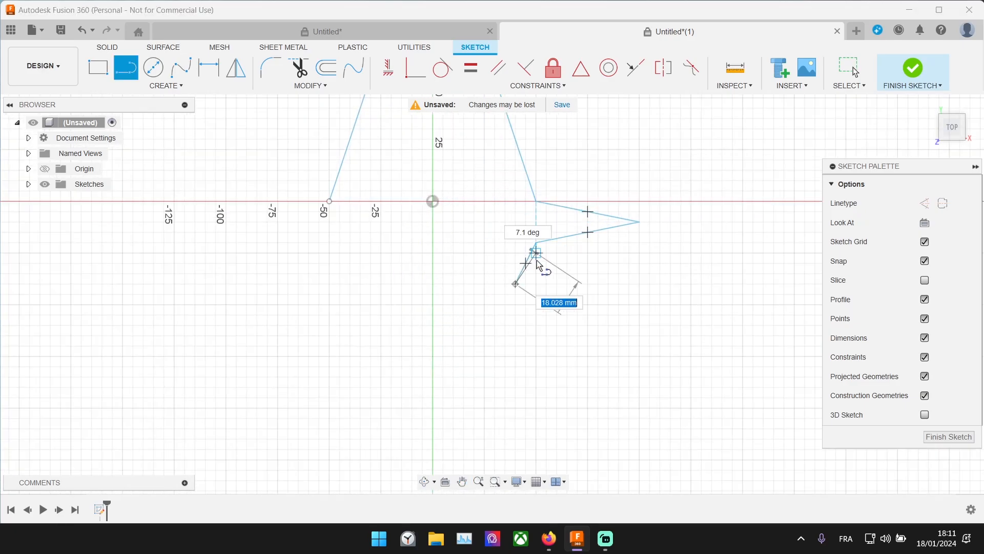
scroll(530, 281, down, 2)
scroll(530, 281, up, 4)
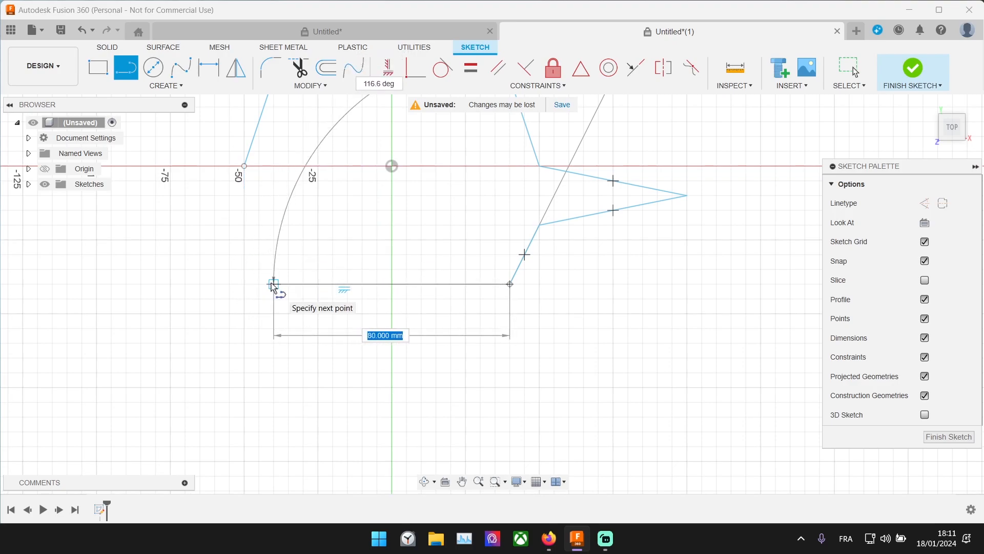
click(274, 284)
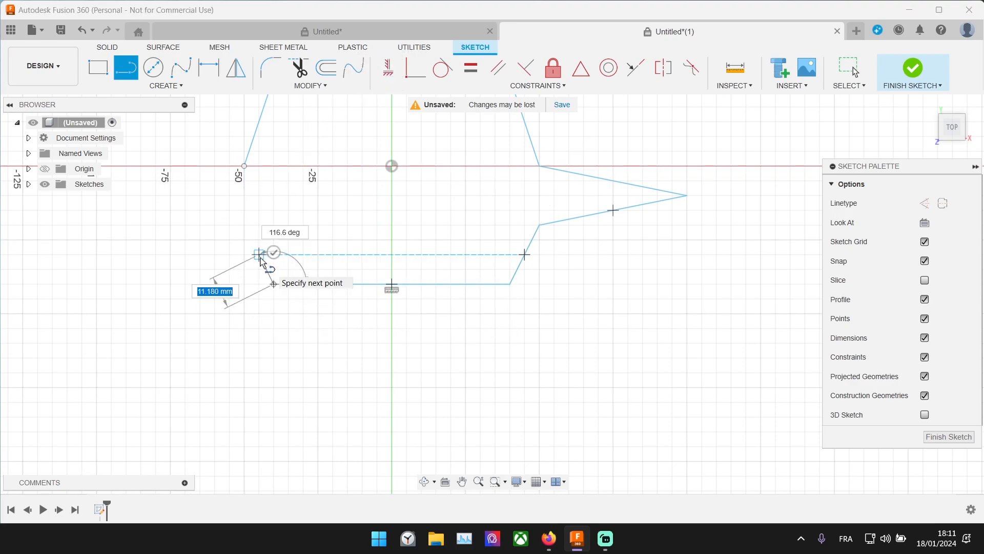
scroll(261, 260, down, 1)
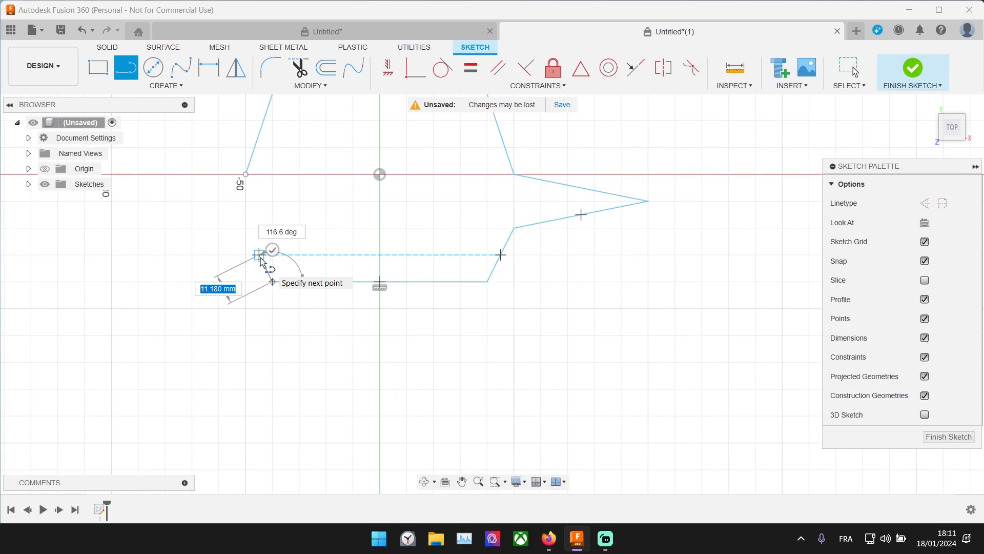
click(247, 231)
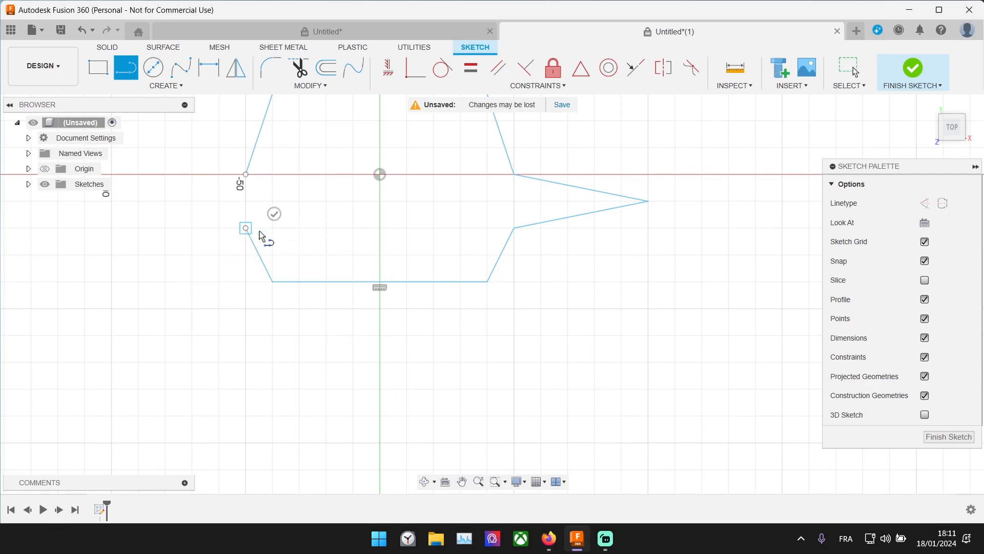
Draw the pointed left wing matching the right one and close the ship outline at the first nose point
click(111, 201)
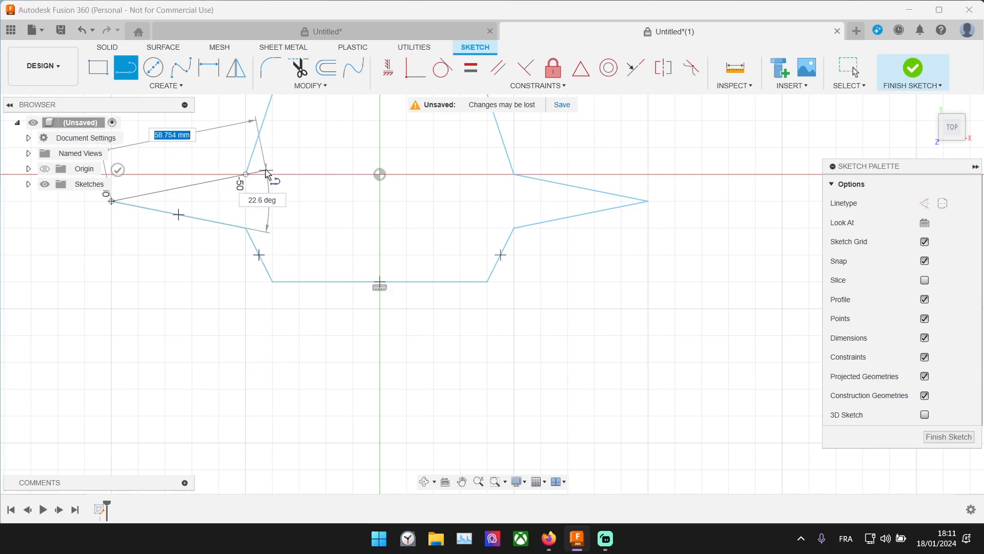
click(246, 174)
scroll(257, 182, down, 3)
middle_drag(395, 198, 428, 268)
key(Escape)
Extrude the closed ship profile 20 mm as a new body
click(429, 260)
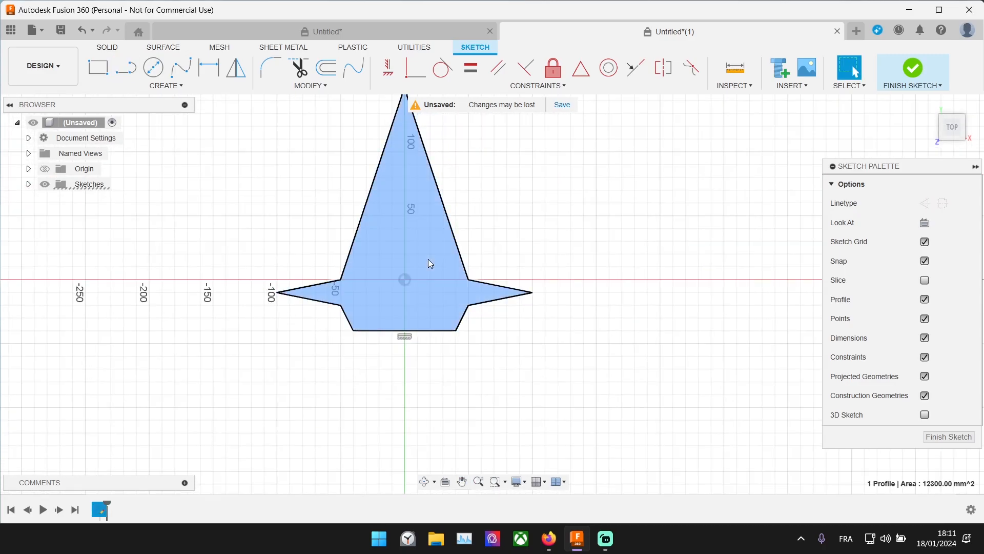
key(e)
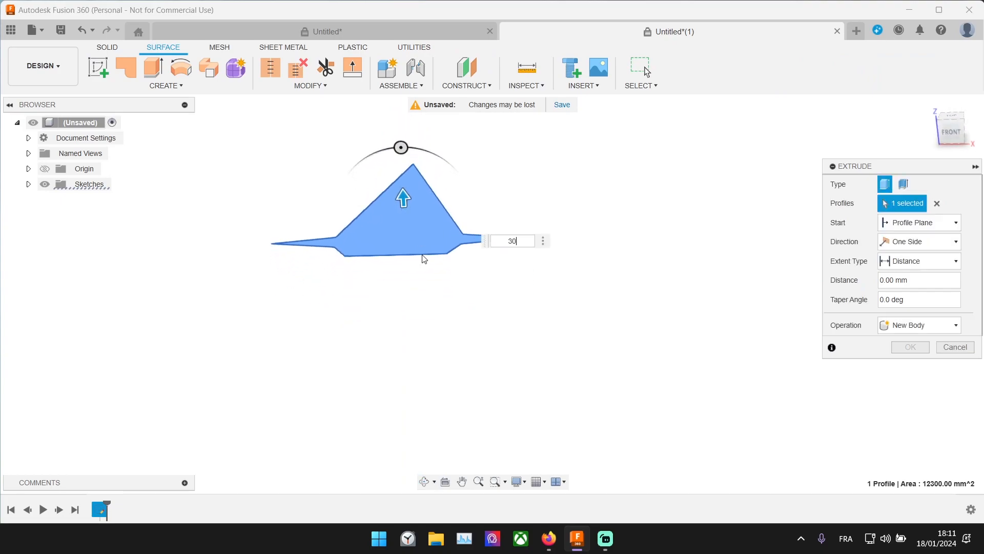
key(Return)
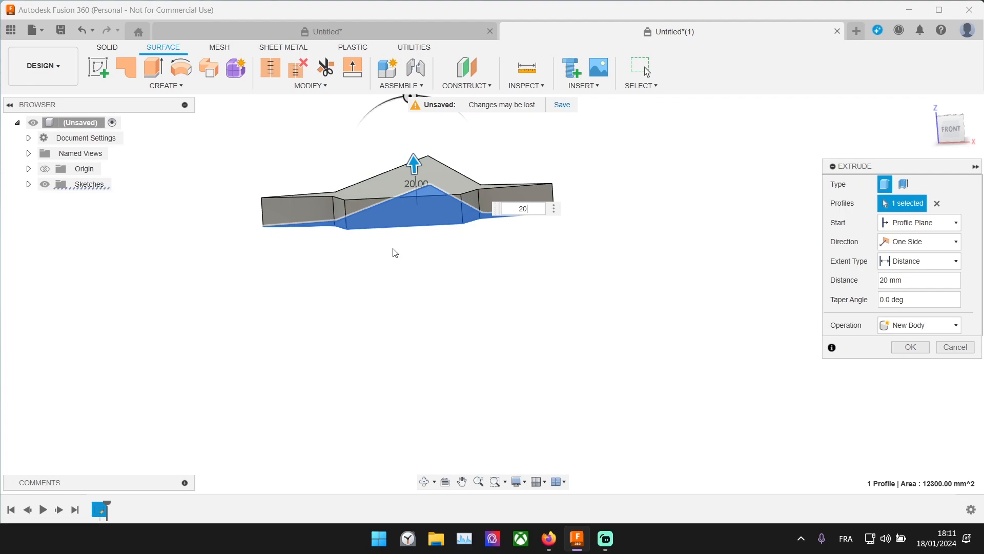
key(Return)
shift+middle_drag(381, 200, 394, 254)
middle_drag(233, 223, 205, 414)
middle_drag(268, 350, 256, 270)
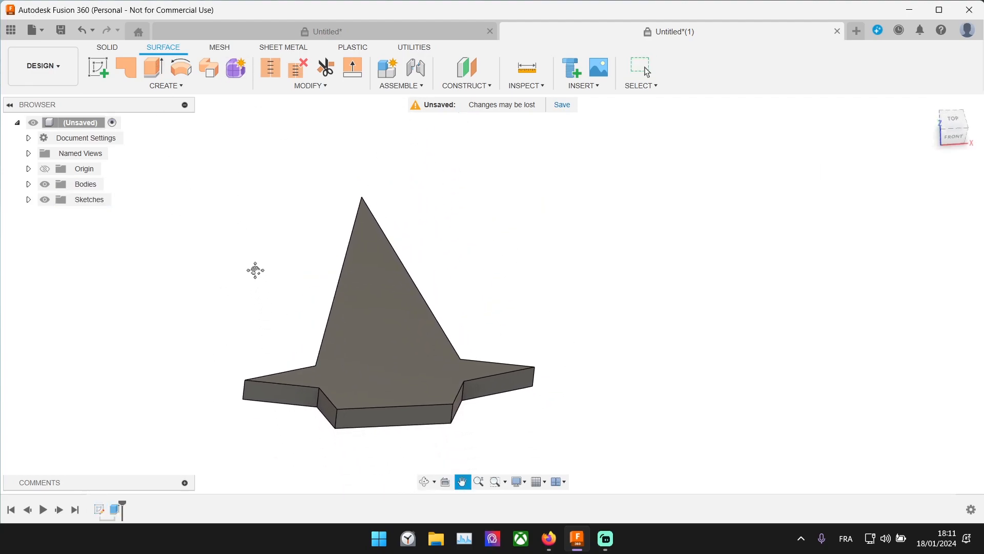
Start an equal-distance chamfer and select the upper edges of the nose, wings and slanted rear sides
click(109, 48)
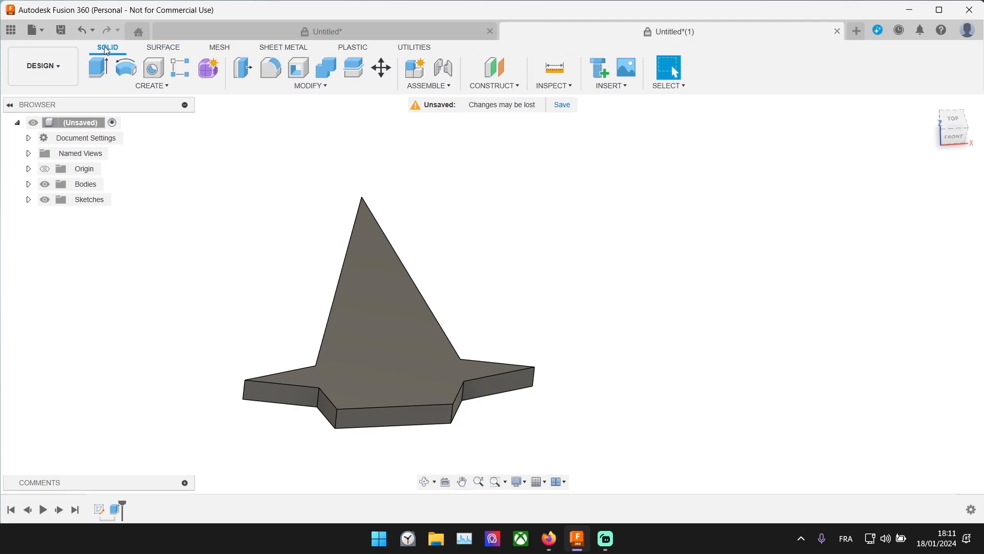
click(314, 85)
click(272, 126)
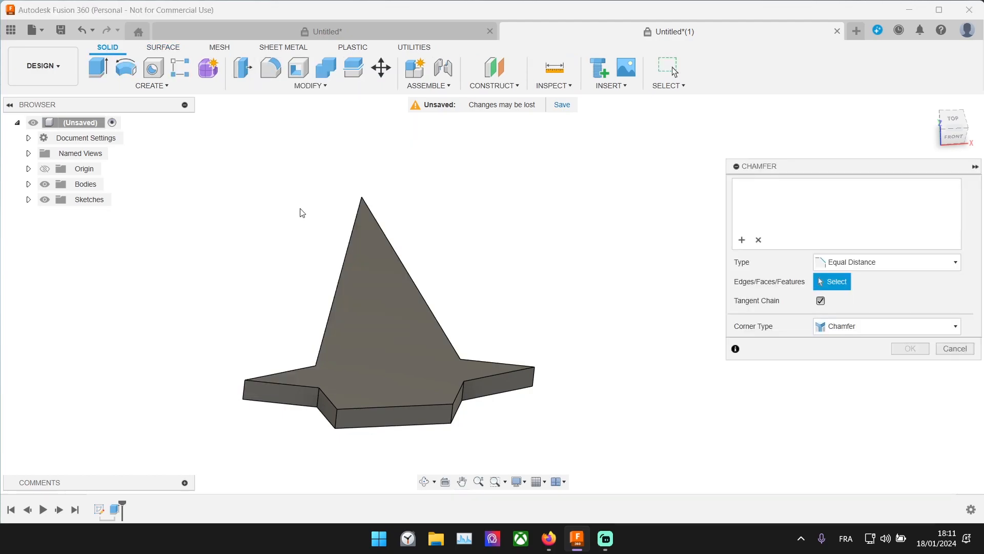
click(338, 299)
click(382, 231)
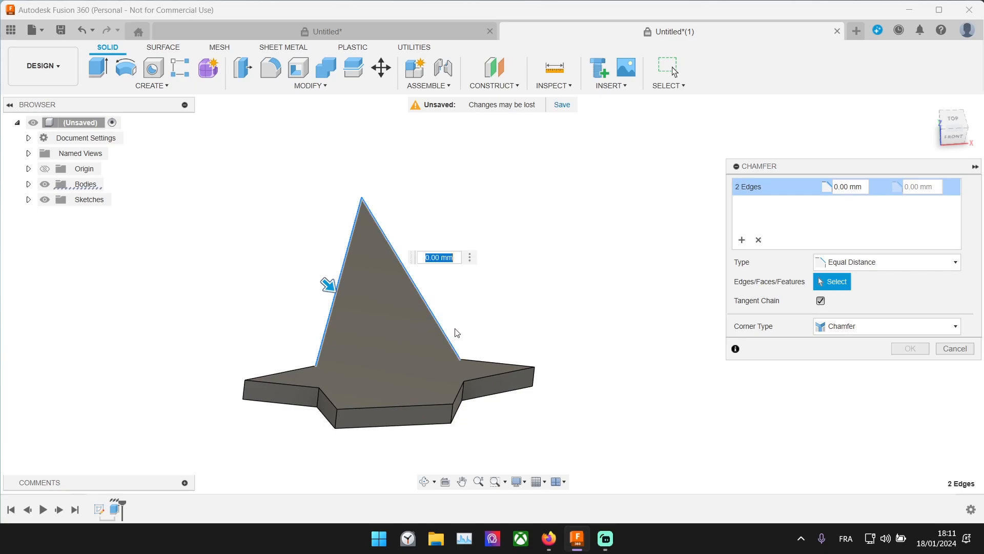
click(296, 387)
click(292, 370)
click(457, 393)
click(327, 399)
Add the matching lower outline edges to the chamfer selection, leaving out the straight rear edges
shift+middle_drag(266, 403, 408, 365)
click(405, 315)
click(502, 368)
shift+middle_drag(502, 368, 451, 297)
click(358, 300)
click(421, 328)
shift+middle_drag(531, 286, 457, 293)
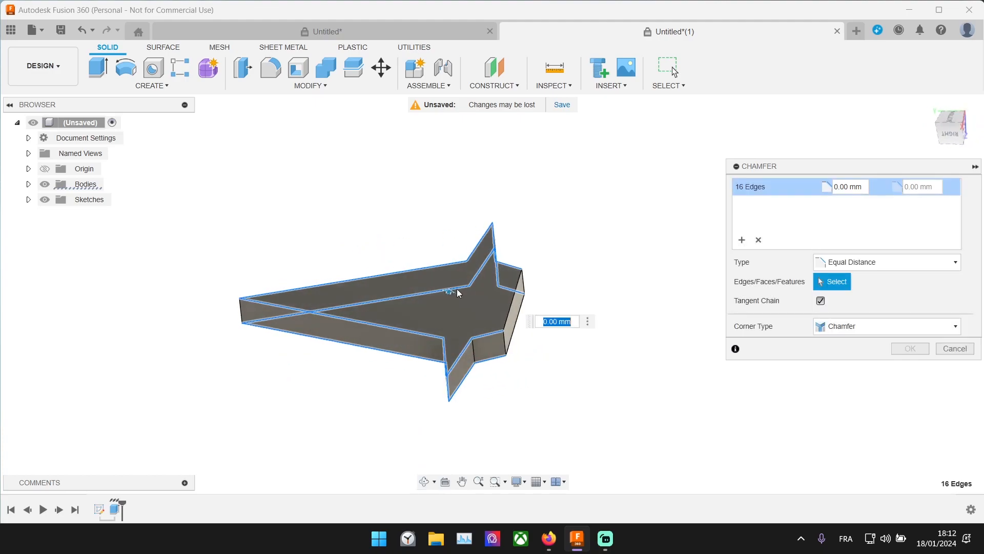
Set the chamfer distance of the selected edges to 10 mm and apply it
shift+middle_drag(369, 340, 425, 365)
scroll(439, 363, up, 7)
drag(458, 352, 440, 359)
shift+middle_drag(441, 360, 489, 398)
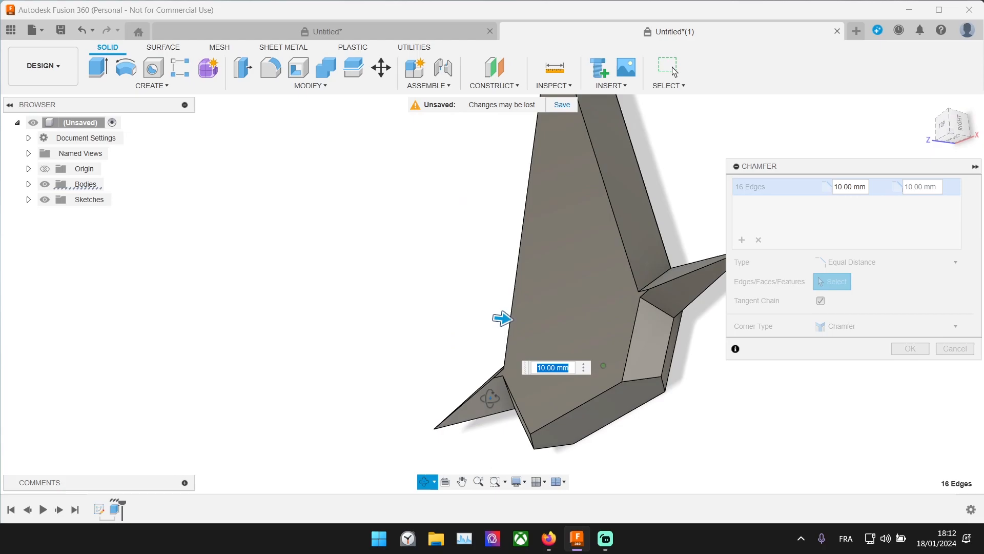
middle_drag(605, 205, 580, 226)
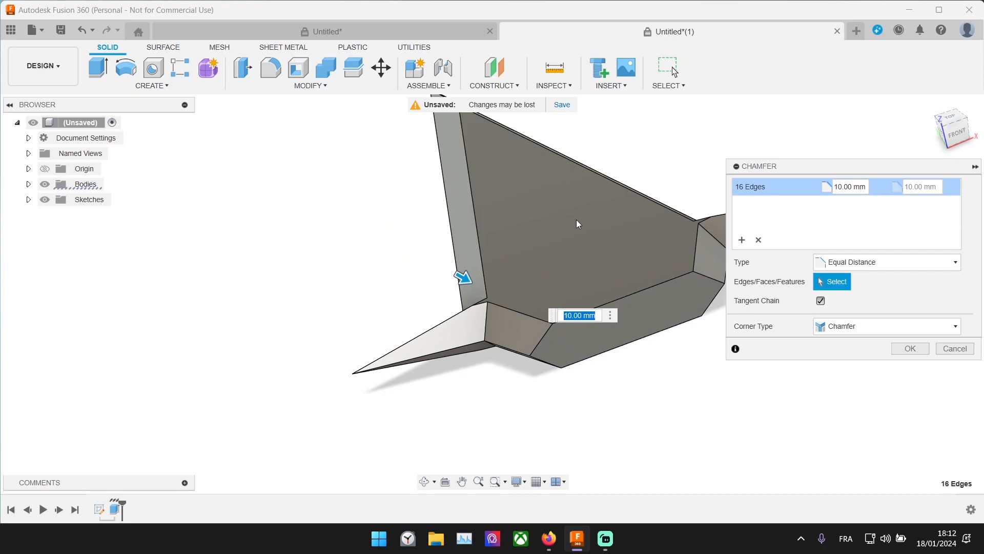
key(Return)
Start a sketch on the flat rear face and draw a centred circle 20 mm in diameter spanning the face's full height
click(677, 317)
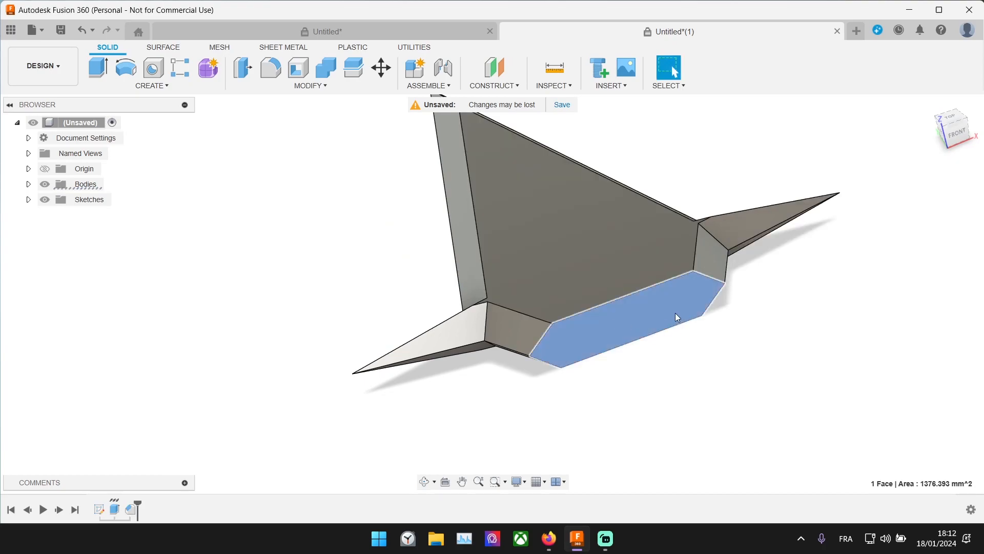
shift+middle_drag(706, 340, 615, 272)
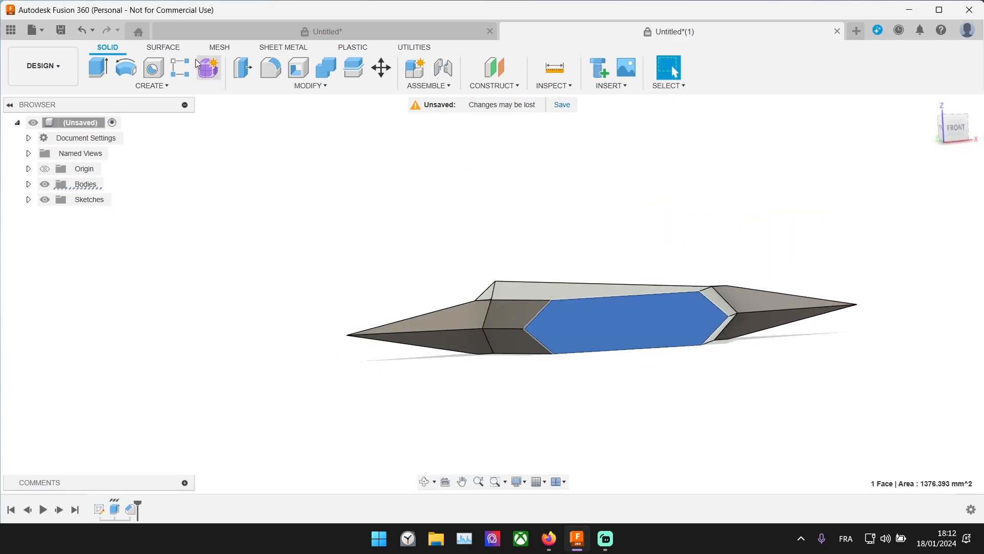
click(159, 47)
click(99, 68)
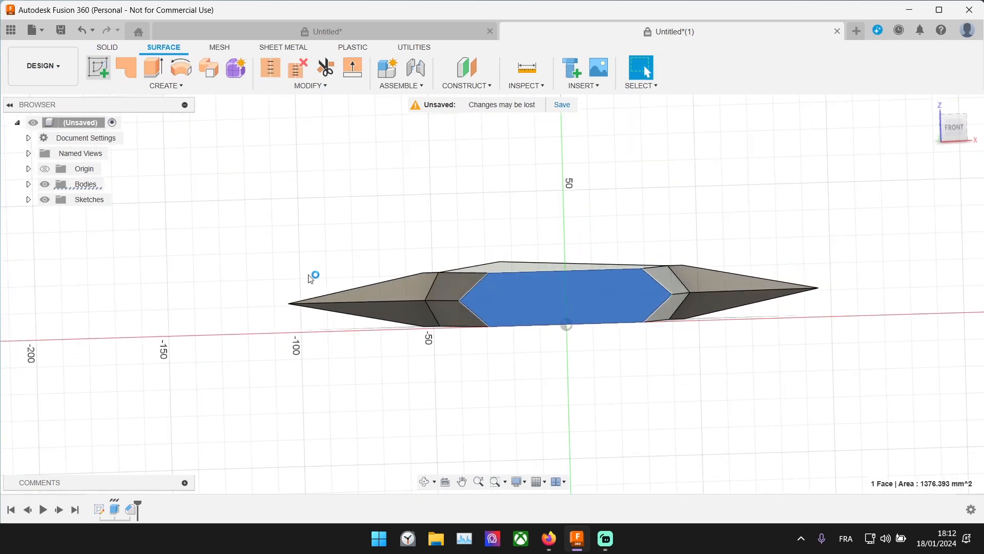
key(c)
click(492, 267)
click(492, 242)
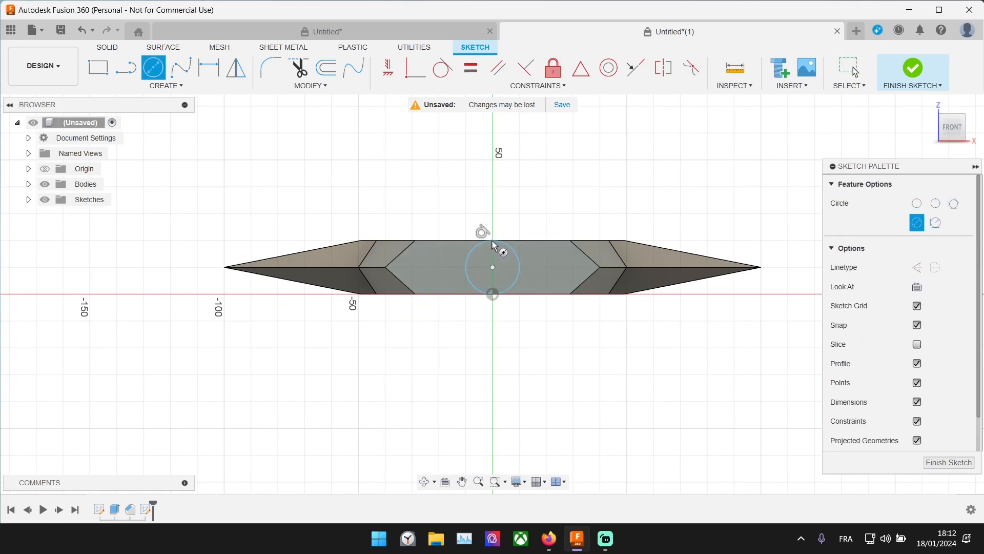
scroll(502, 269, up, 5)
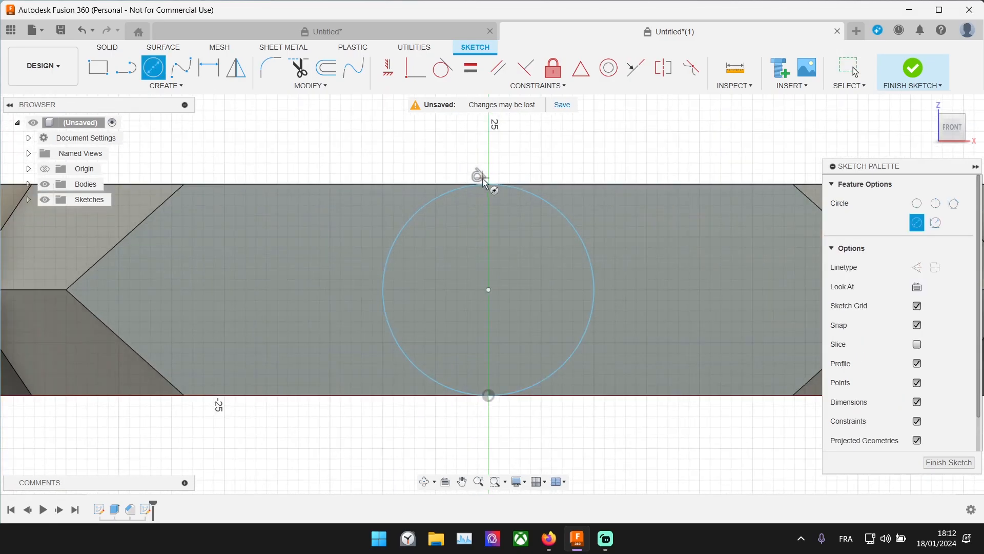
scroll(492, 400, down, 2)
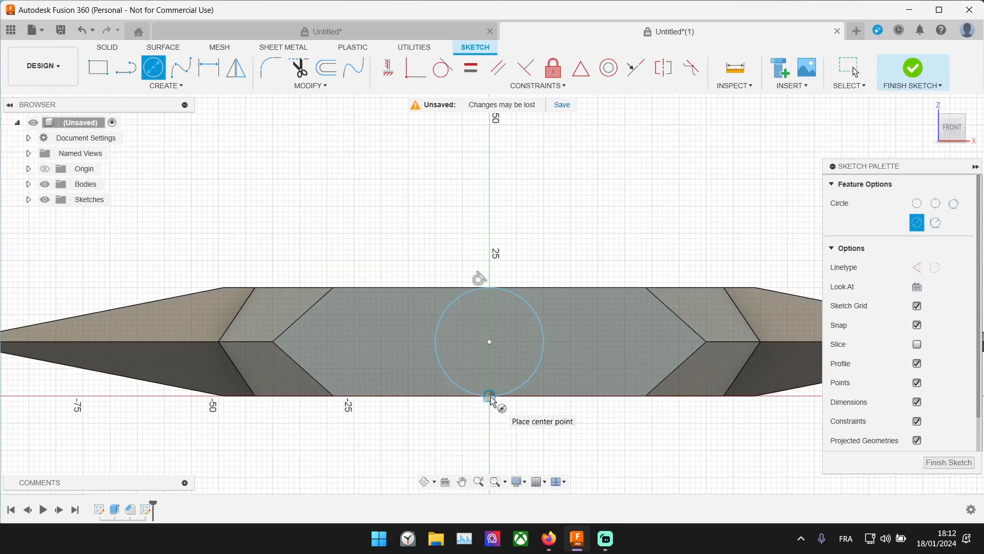
key(Escape)
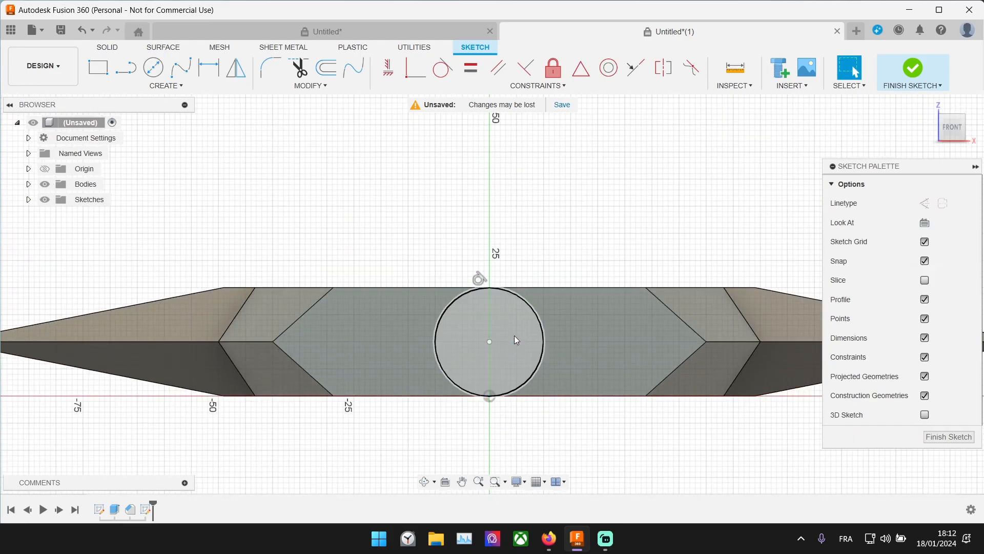
Extrude the circle on the rear face outward 60 mm and join it to the ship body
click(514, 335)
key(e)
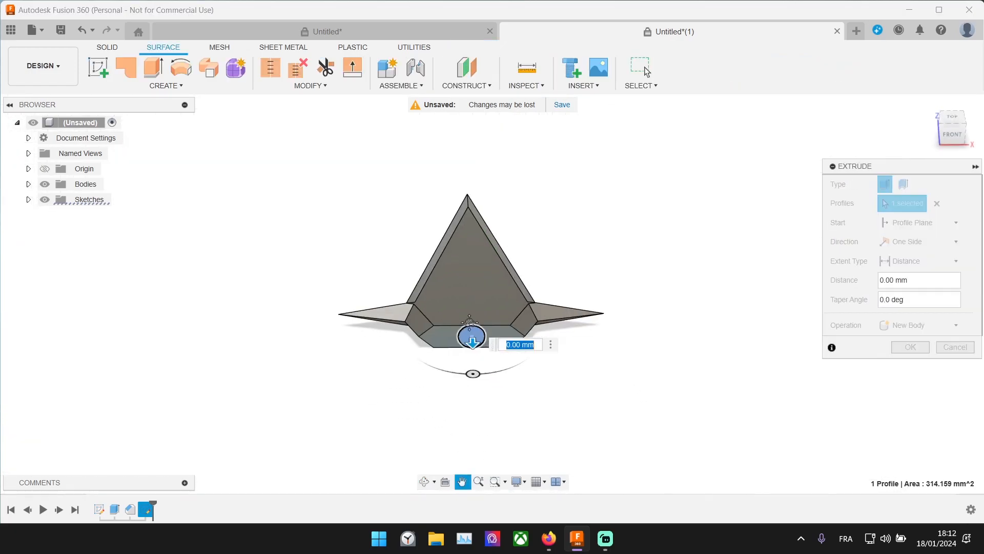
middle_drag(469, 322, 463, 295)
drag(466, 317, 467, 369)
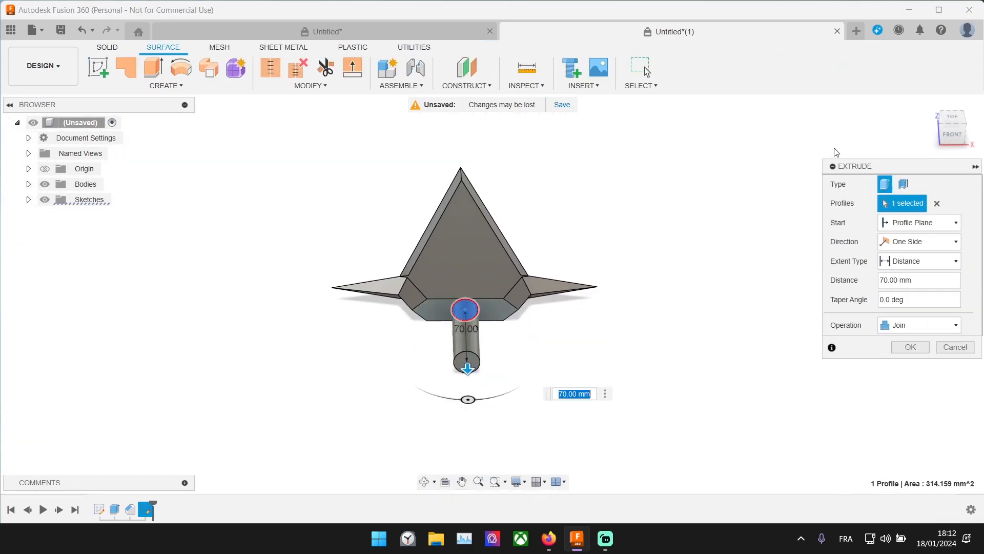
click(960, 119)
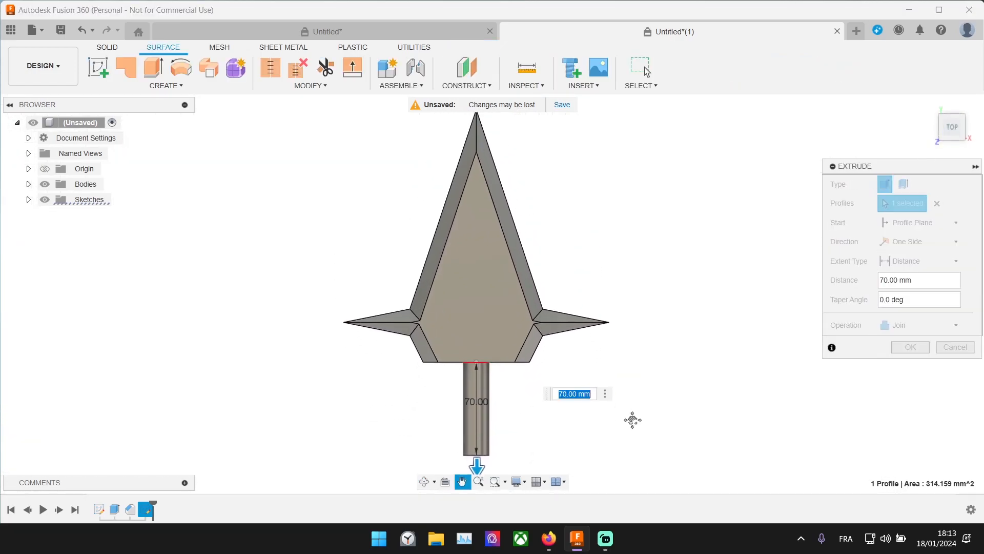
drag(496, 434, 498, 427)
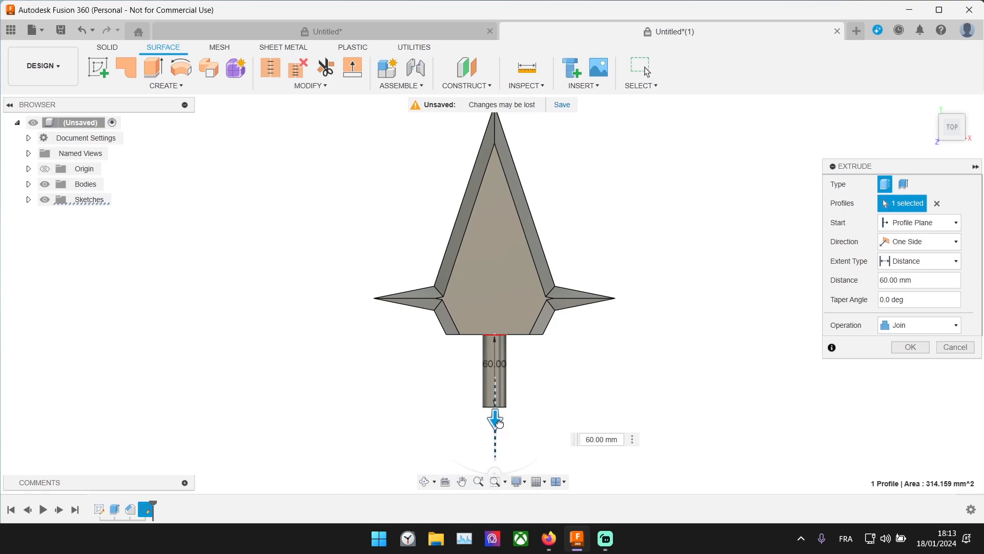
middle_drag(607, 357, 626, 314)
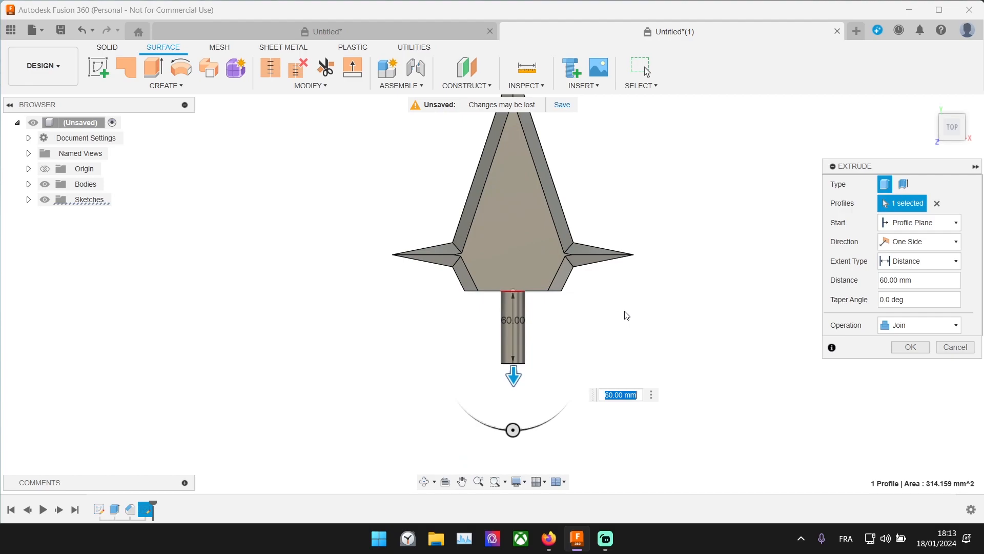
key(Return)
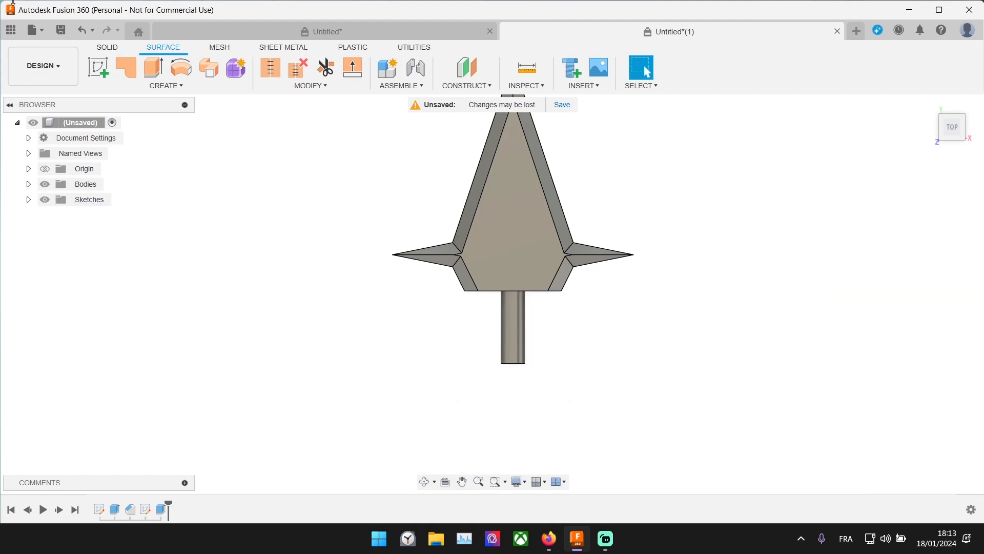
Start a torus on the end face of the rear tube, centred there, with its 20 mm diameter matching the tube's edge
click(106, 47)
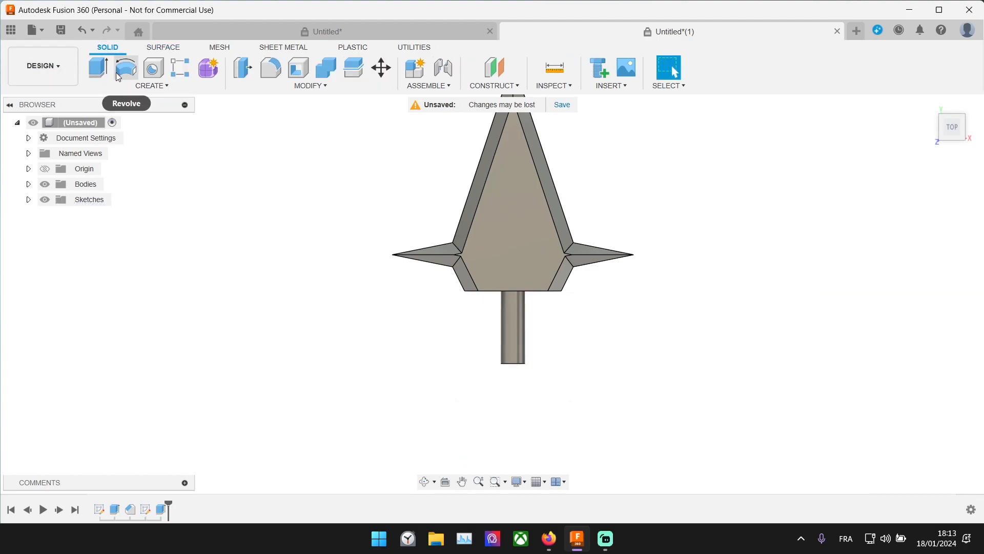
click(163, 86)
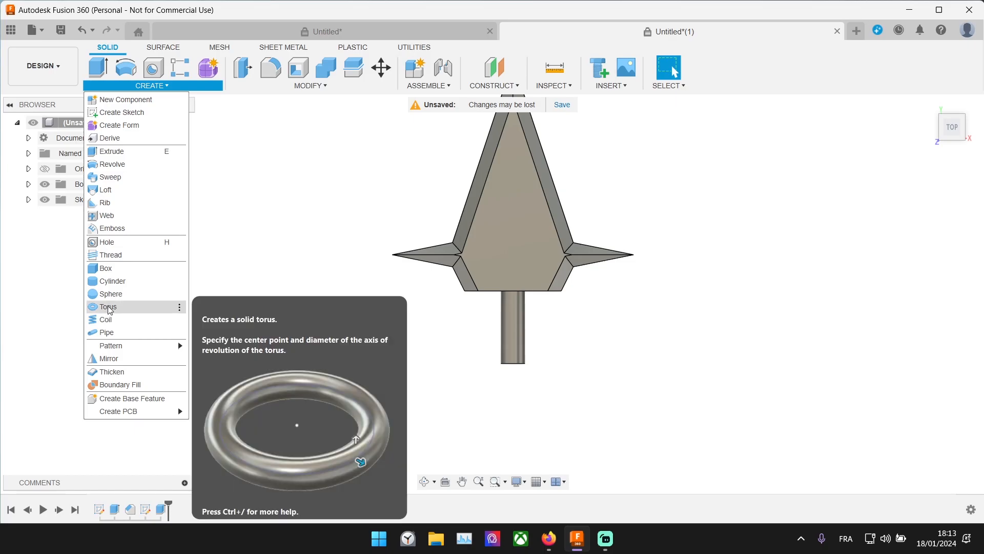
click(145, 307)
shift+middle_drag(504, 359, 575, 274)
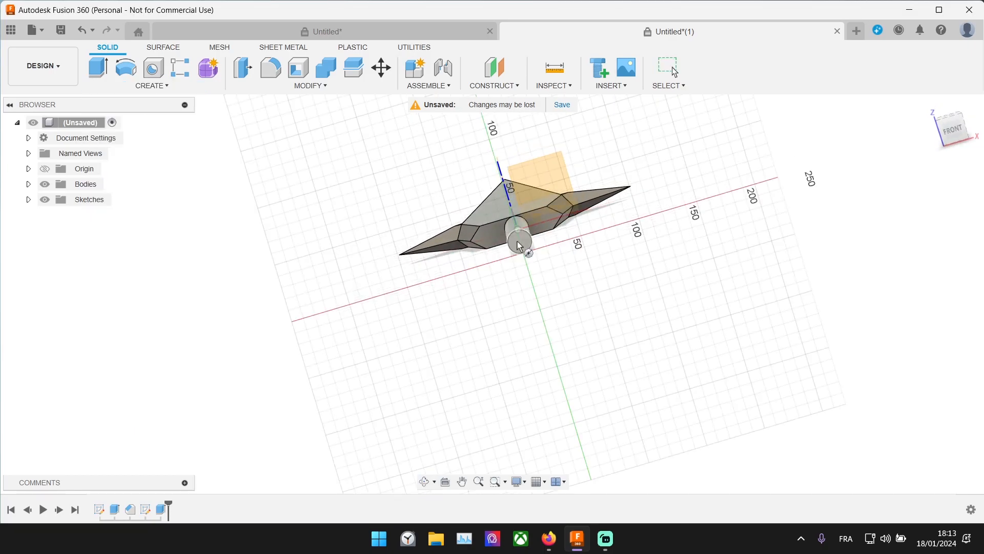
scroll(520, 241, up, 5)
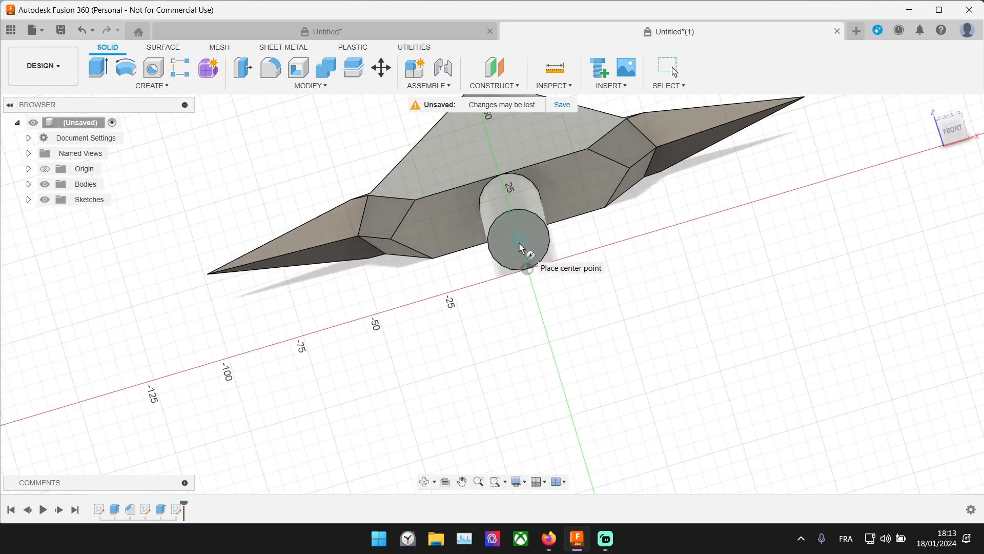
click(523, 239)
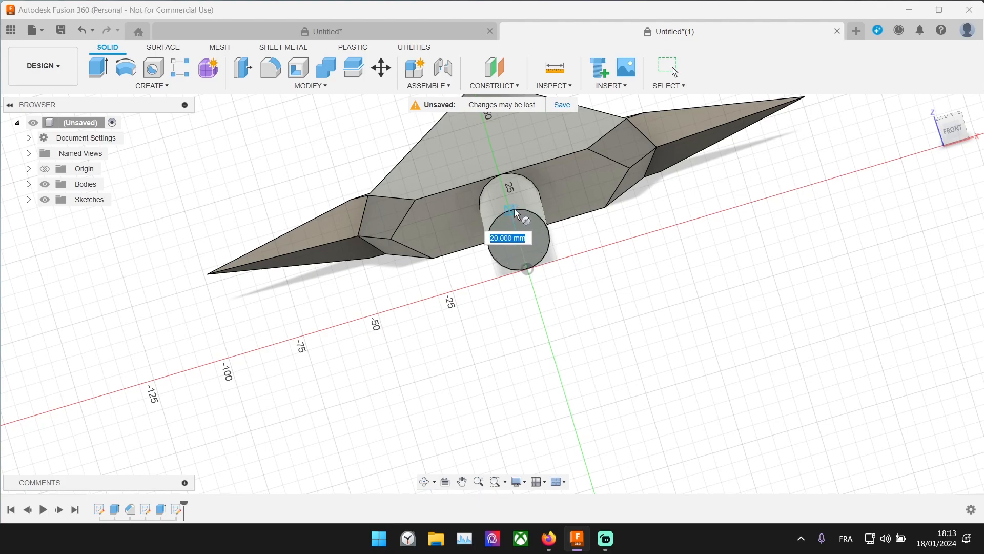
click(950, 131)
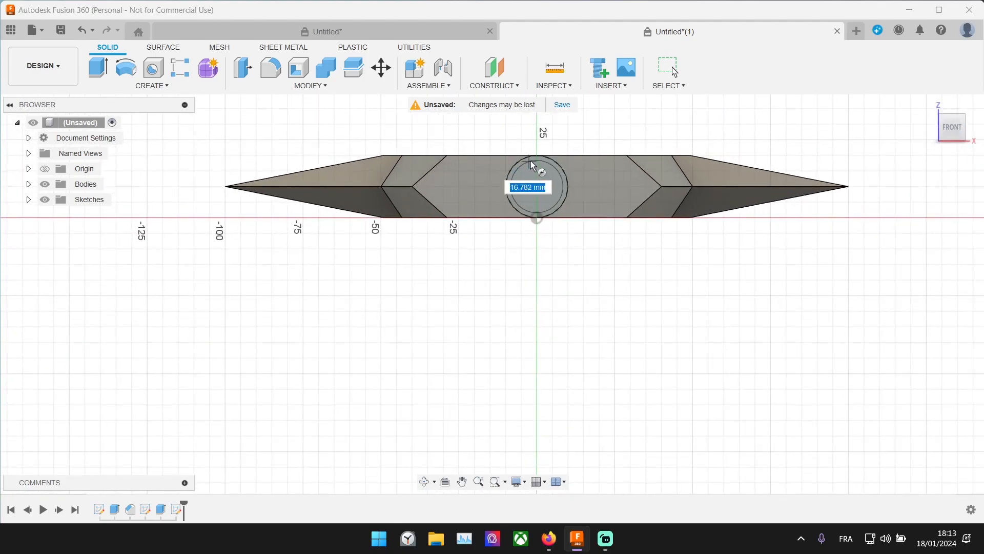
click(537, 156)
Set the torus operation to New Body and create it with a 5 mm torus diameter at the tube's end
shift+middle_drag(537, 169, 251, 239)
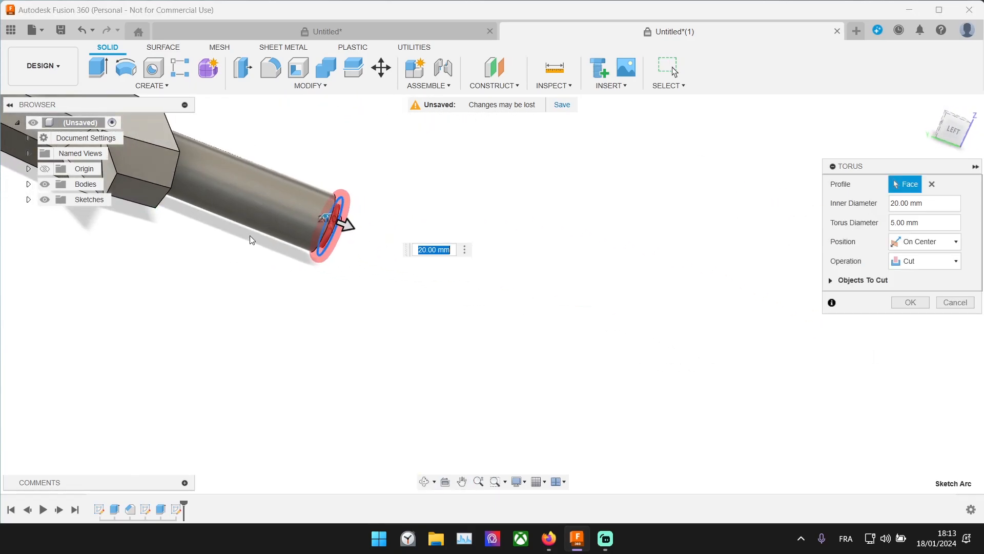
scroll(277, 240, up, 4)
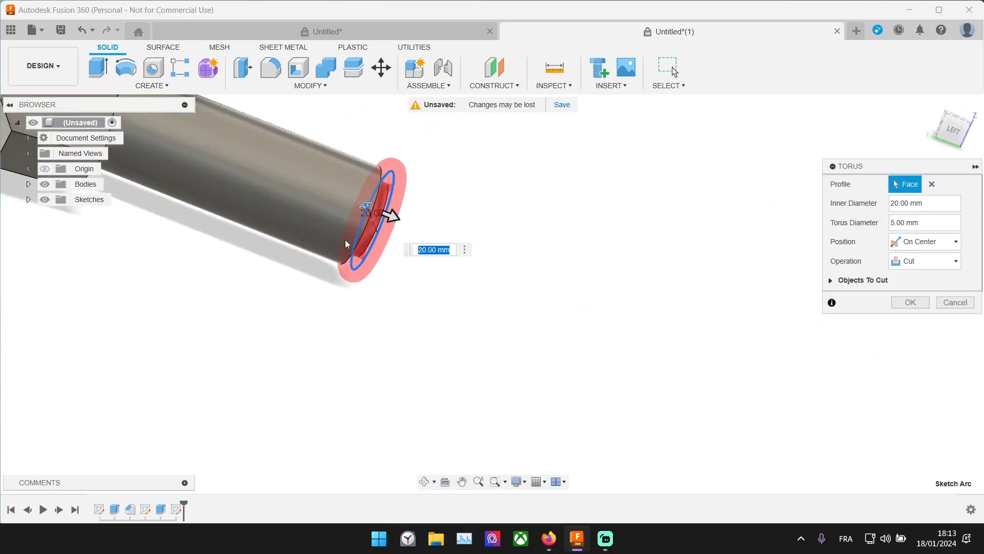
click(921, 263)
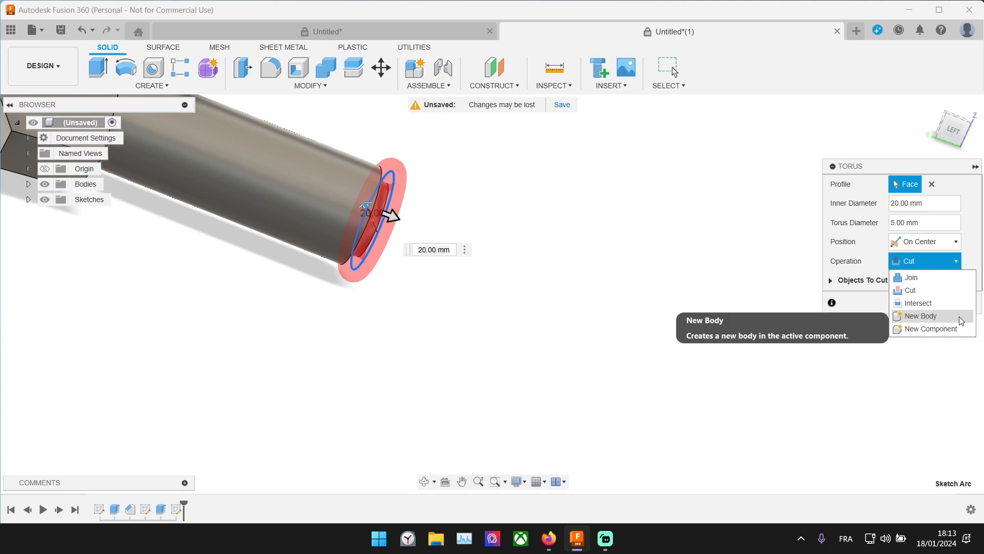
click(917, 316)
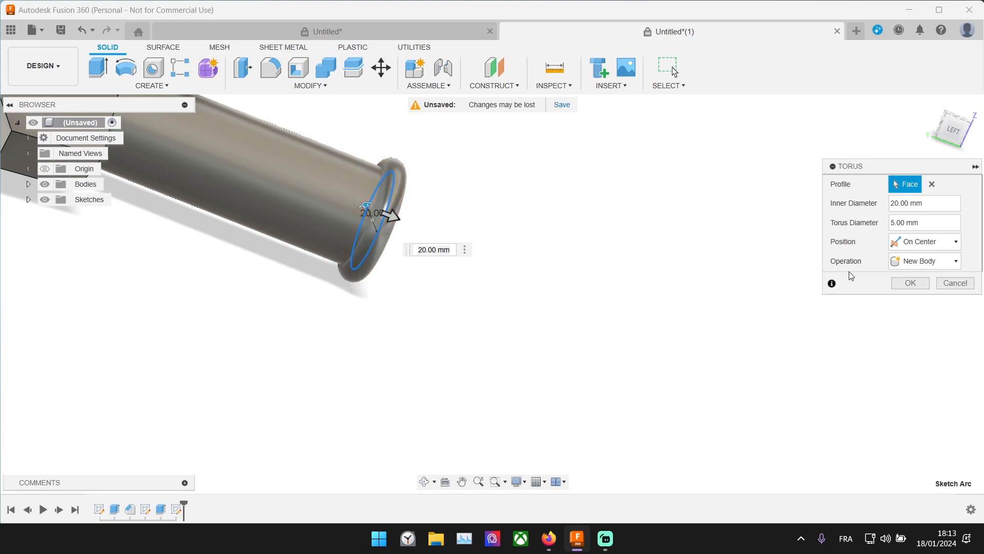
click(910, 283)
shift+middle_drag(560, 228, 502, 218)
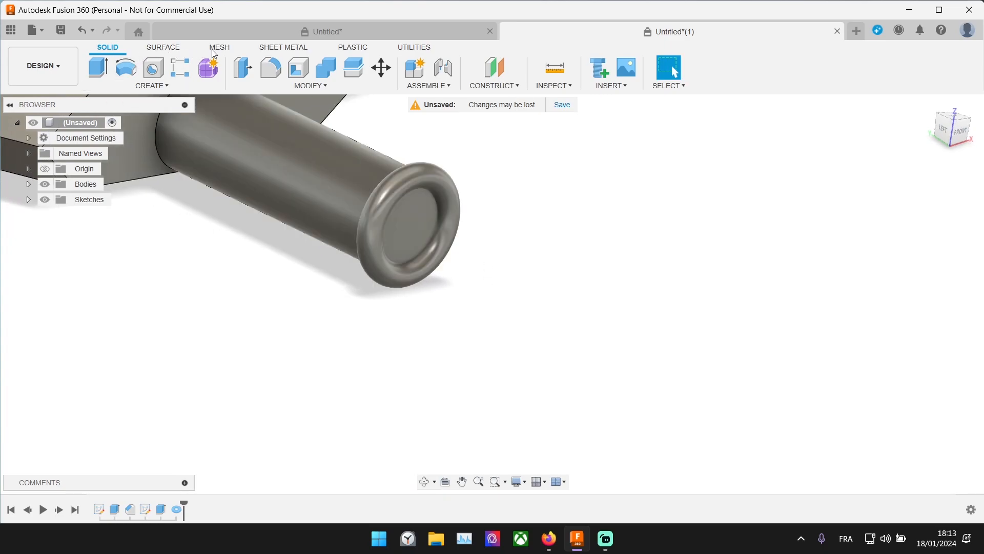
Start a rectangular pattern of the torus body along the origin axis that runs parallel to the rear tube
click(175, 65)
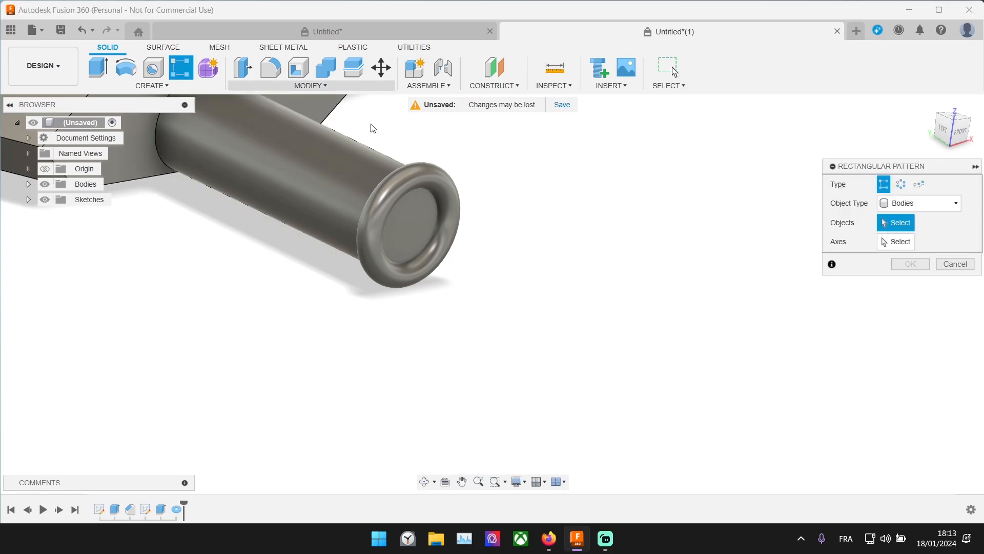
click(425, 174)
scroll(426, 174, down, 5)
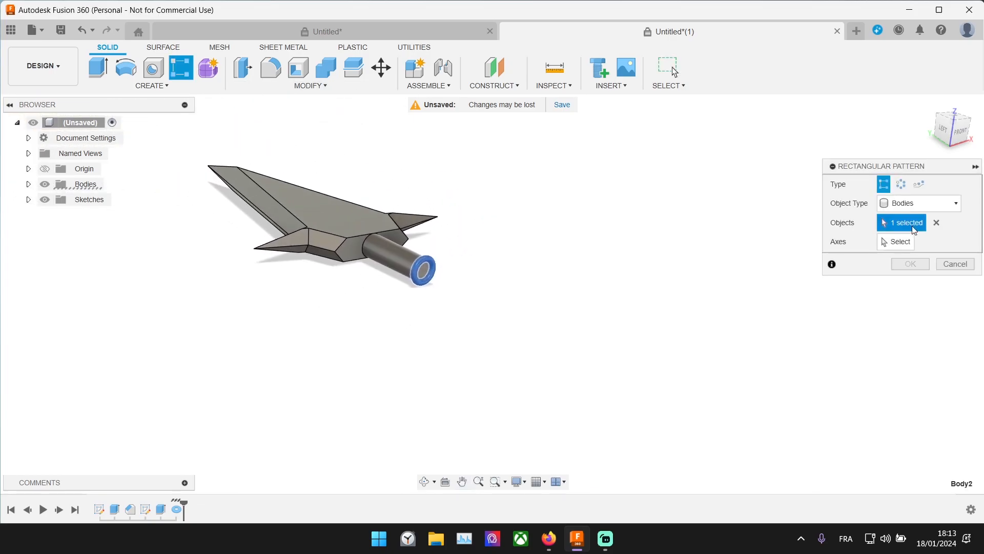
click(902, 244)
shift+middle_drag(318, 283, 328, 353)
click(347, 277)
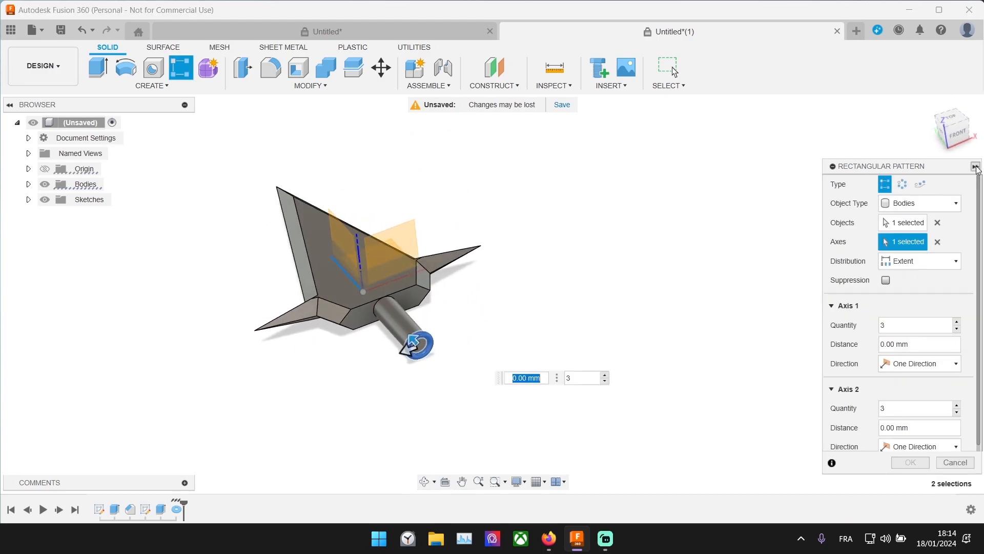
Set the pattern's extent distance to 57.50 mm so the farthest torus copy touches the ship's rear face
click(958, 122)
scroll(403, 295, up, 6)
drag(402, 304, 402, 210)
middle_drag(402, 210, 401, 354)
drag(401, 354, 406, 249)
scroll(401, 228, up, 4)
scroll(405, 252, up, 3)
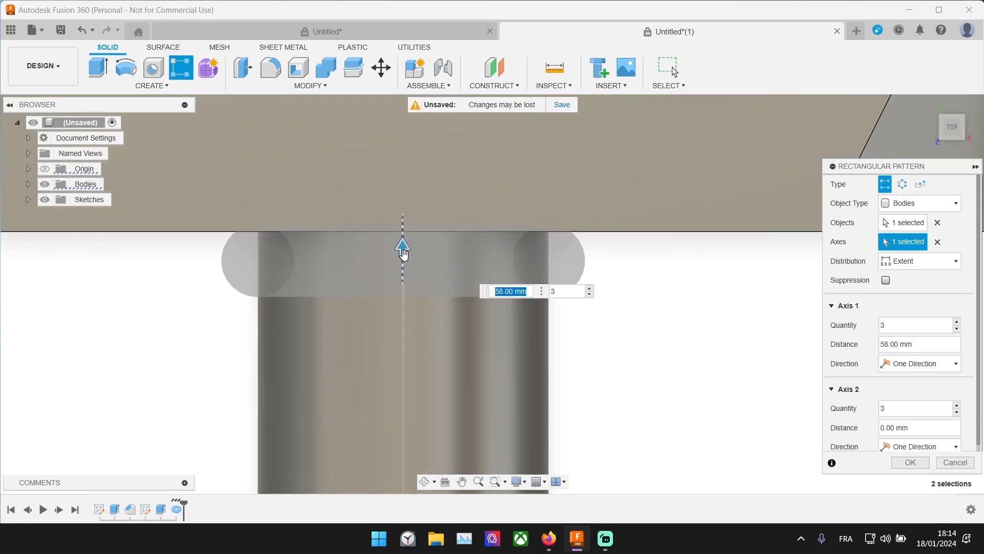
drag(402, 252, 403, 262)
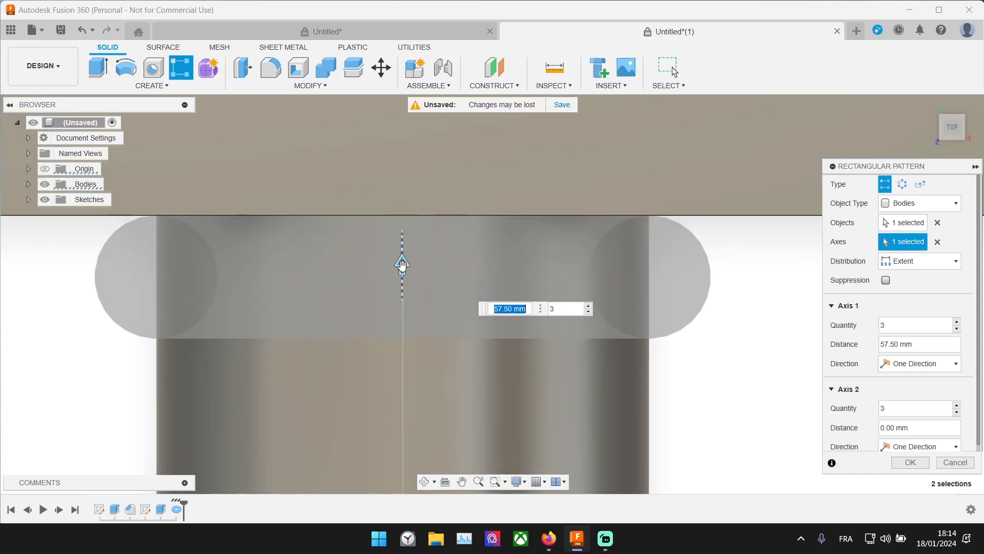
scroll(403, 265, down, 8)
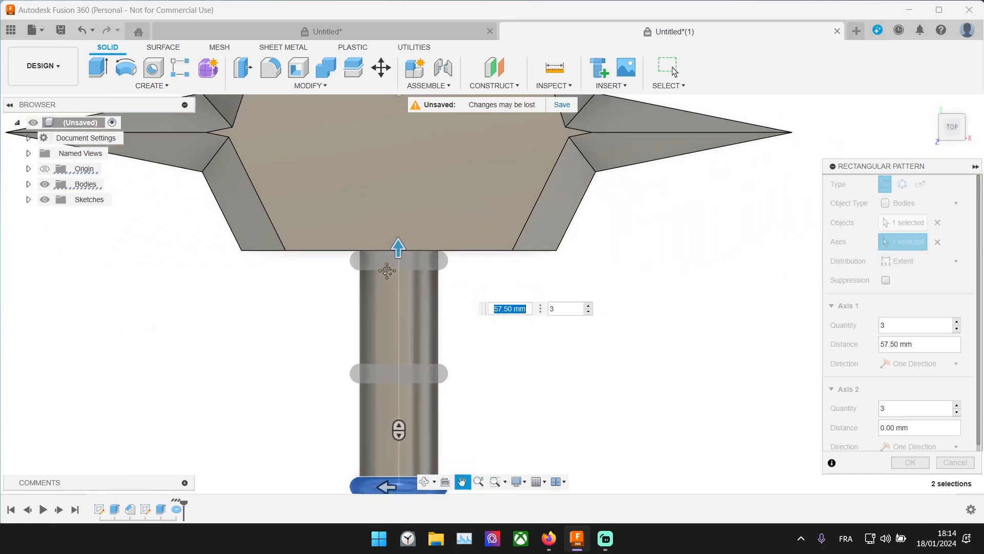
Raise the torus pattern quantity along the tube to 13 and create the pattern
click(572, 182)
click(571, 182)
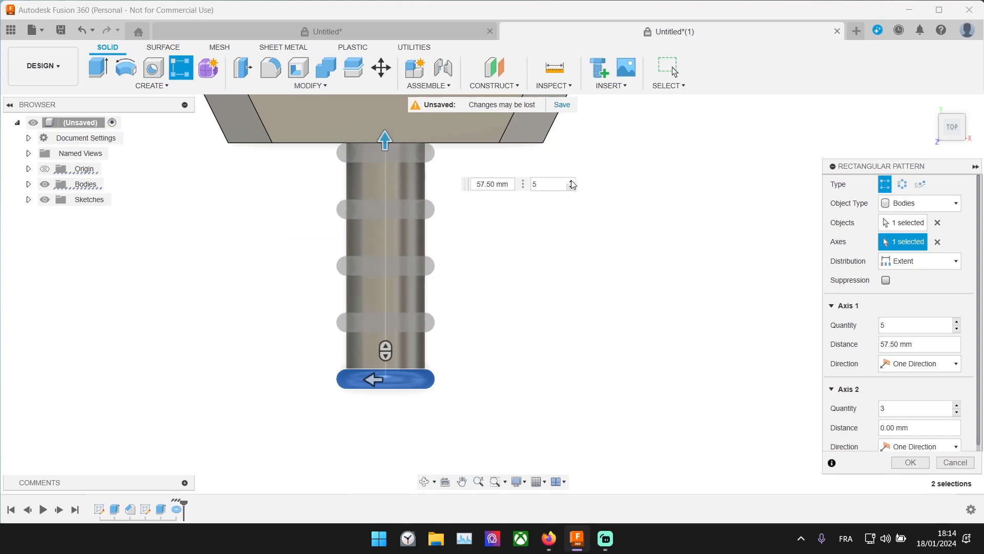
click(571, 182)
click(571, 182)
click(572, 182)
click(571, 182)
click(571, 182)
click(571, 182)
click(571, 182)
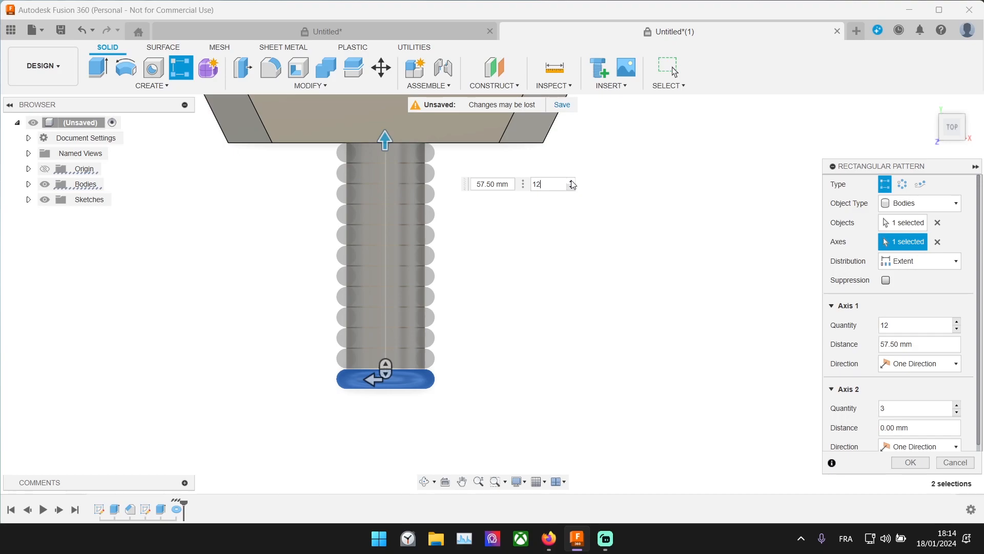
scroll(362, 368, up, 6)
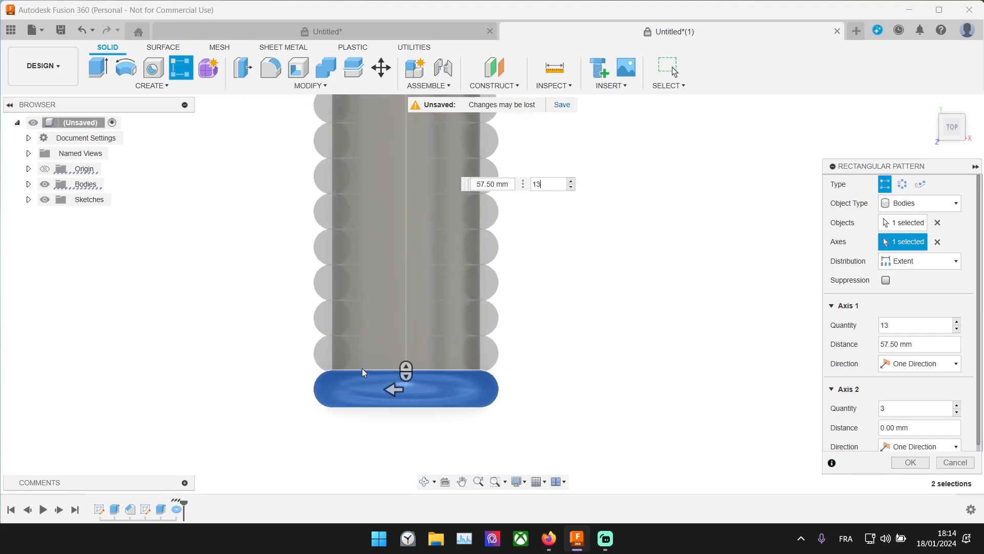
scroll(292, 428, down, 6)
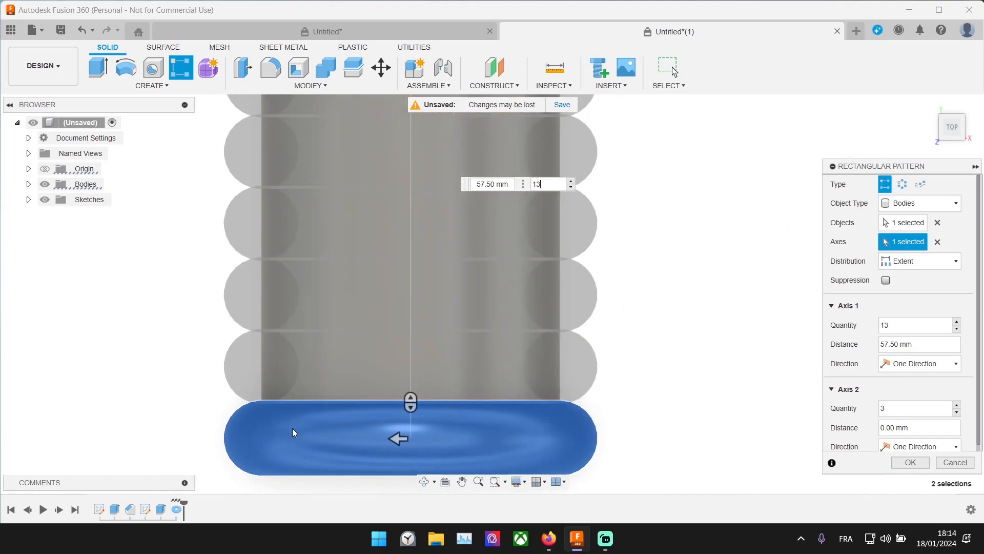
shift+middle_drag(223, 372, 212, 261)
scroll(881, 382, down, 1)
scroll(903, 285, up, 1)
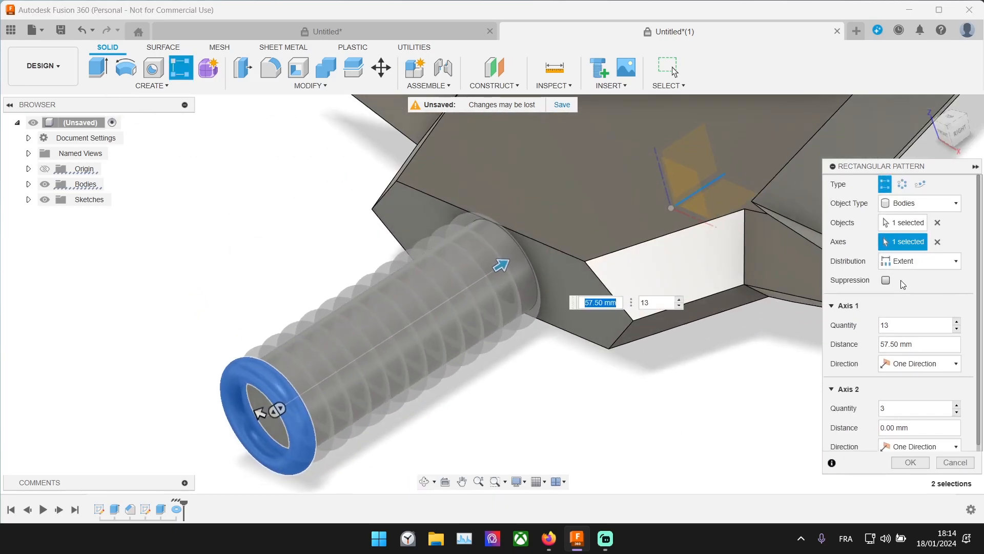
click(909, 462)
shift+middle_drag(410, 395, 457, 240)
shift+middle_drag(305, 263, 309, 306)
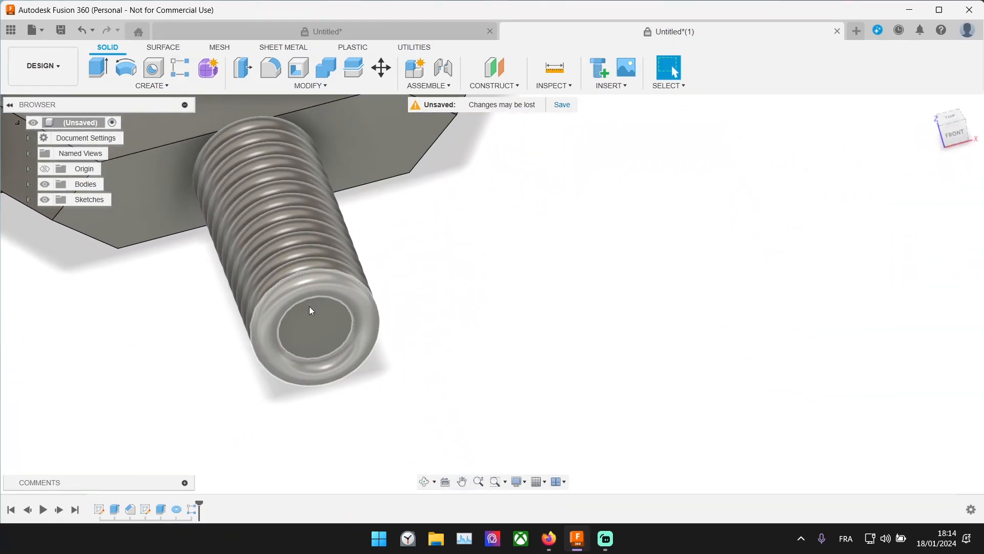
click(164, 47)
click(93, 78)
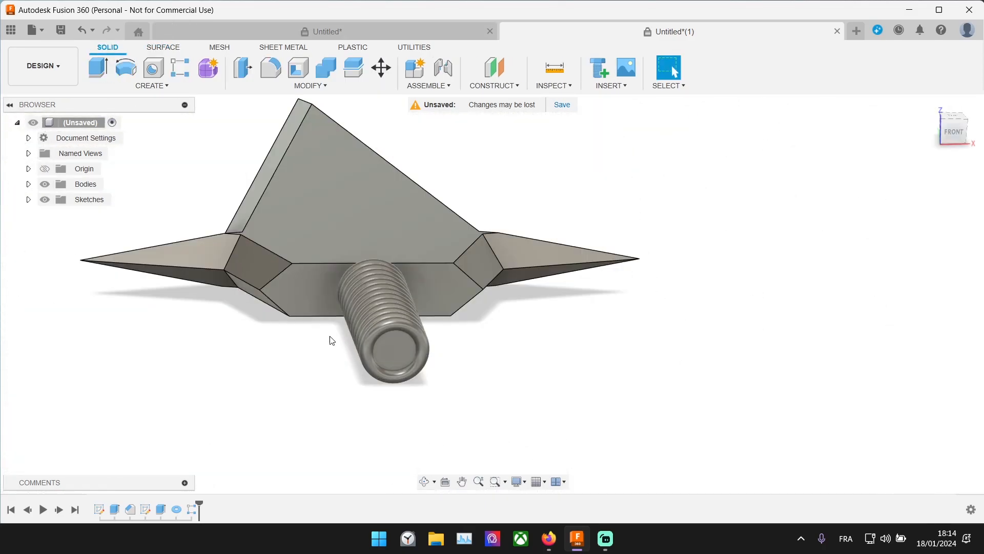
mouse_move(330, 341)
shift+middle_down()
mouse_move(350, 322)
mouse_move(323, 329)
mouse_move(353, 332)
shift+middle_up()
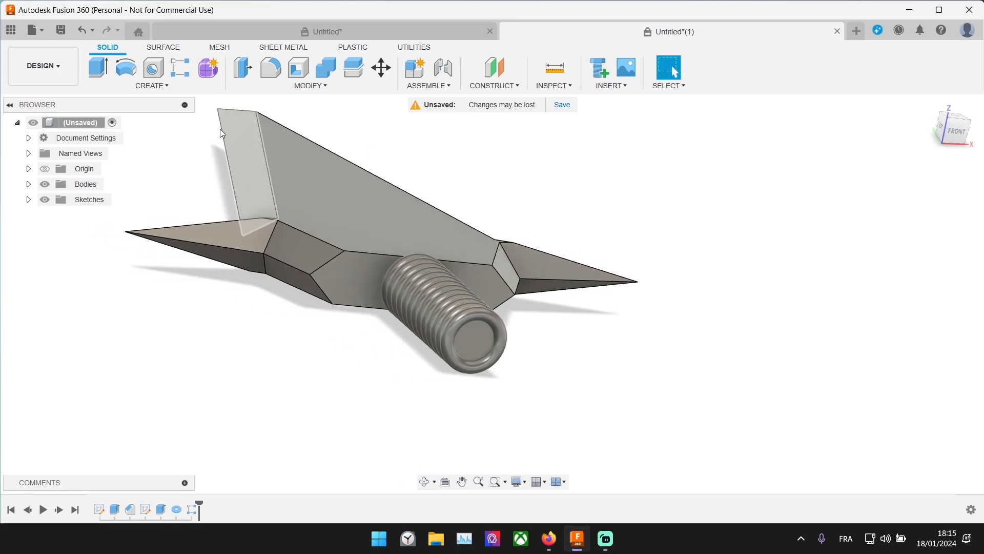
Start a torus on the horizontal origin plane and draw its 35 mm centre circle on the axis at the tube's end
click(153, 86)
click(114, 310)
shift+middle_drag(515, 358, 504, 289)
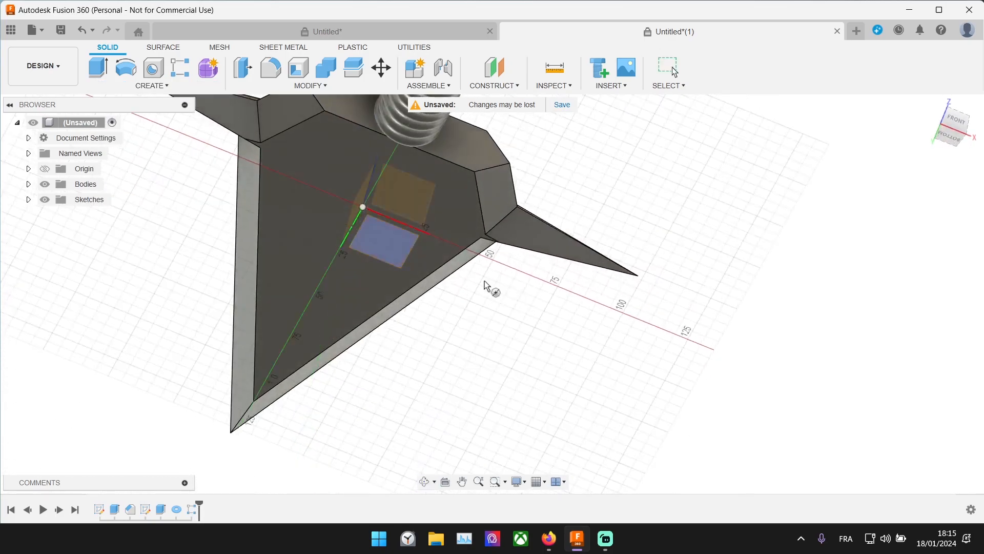
click(384, 252)
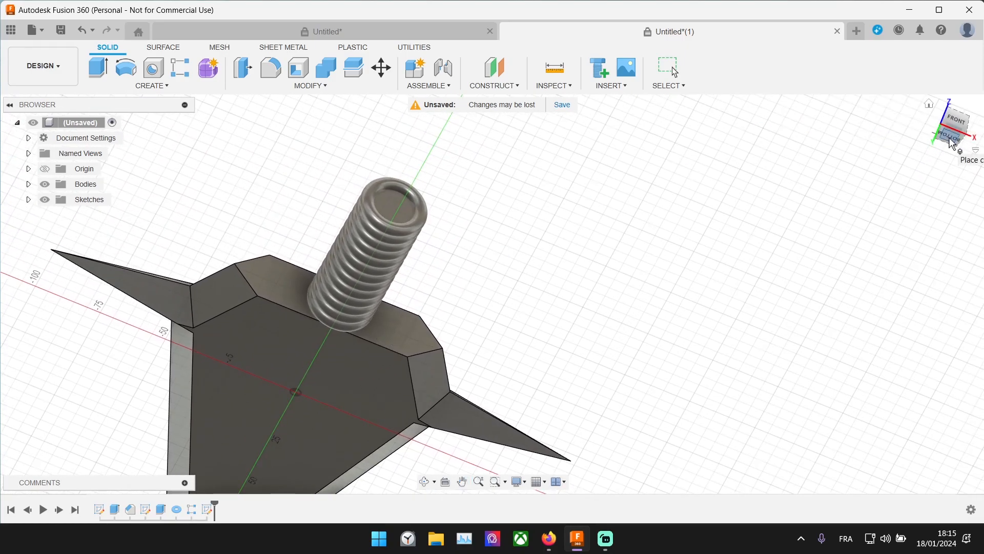
click(950, 140)
scroll(361, 299, up, 4)
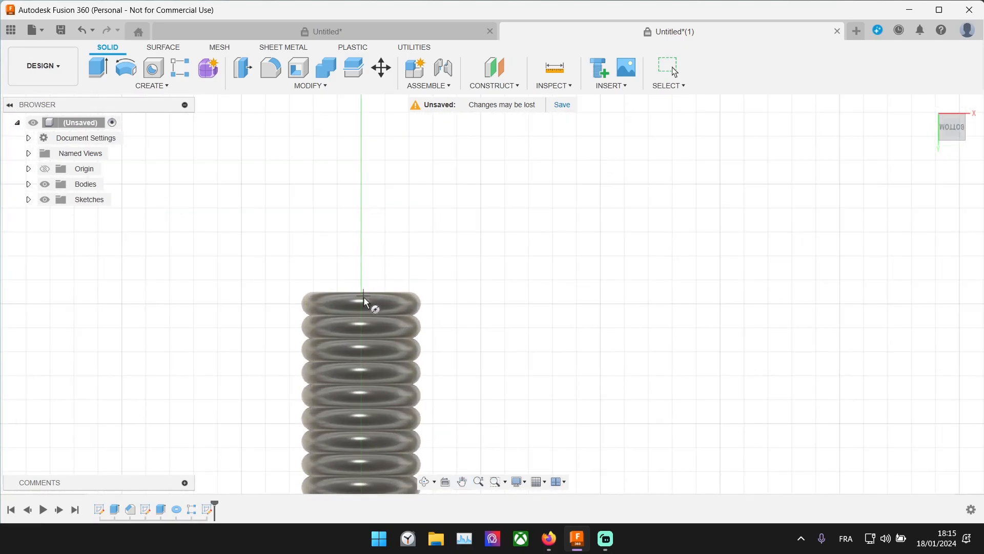
click(362, 281)
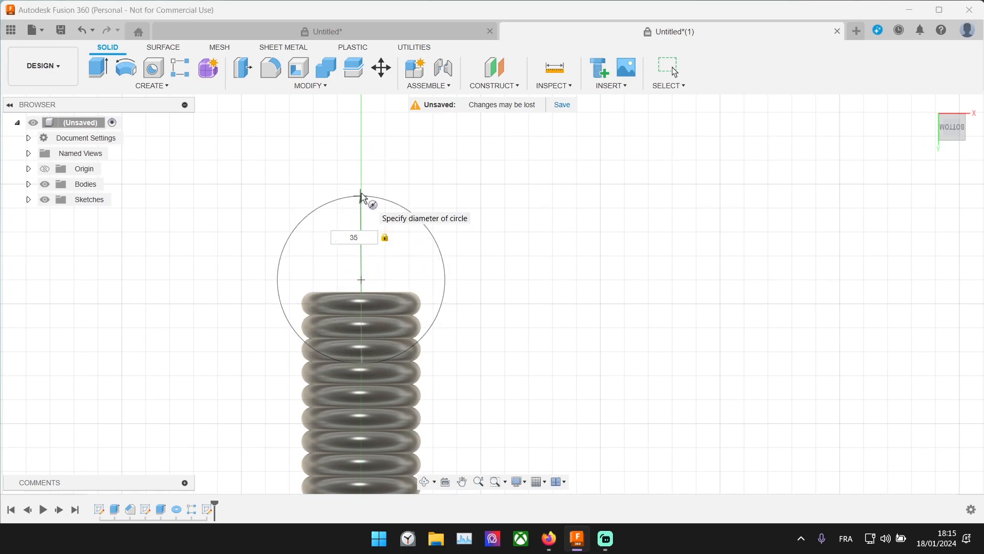
key(Return)
Set the torus diameter to 10 mm and create the end ring as a new body
shift+middle_drag(251, 327, 433, 266)
key(Tab)
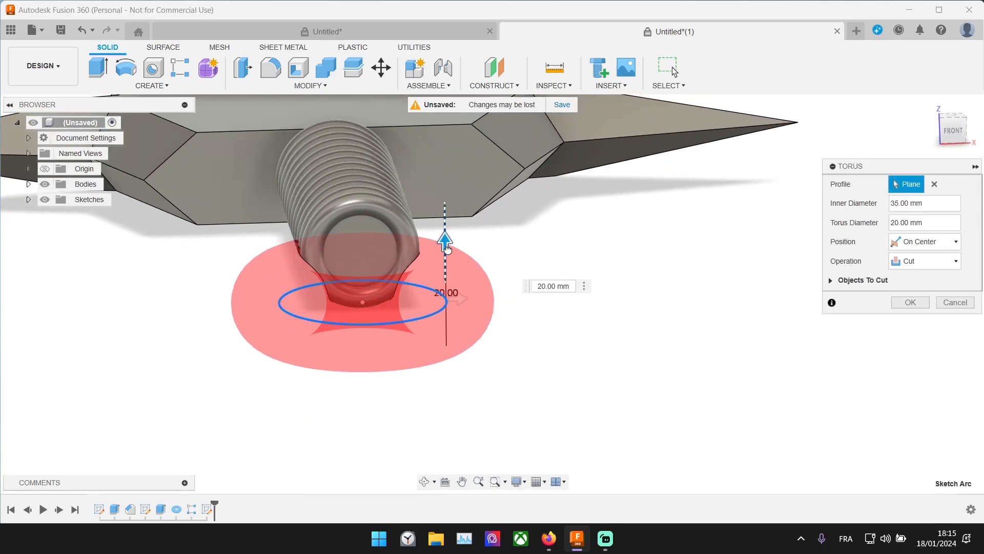
shift+middle_drag(307, 288, 353, 281)
click(947, 262)
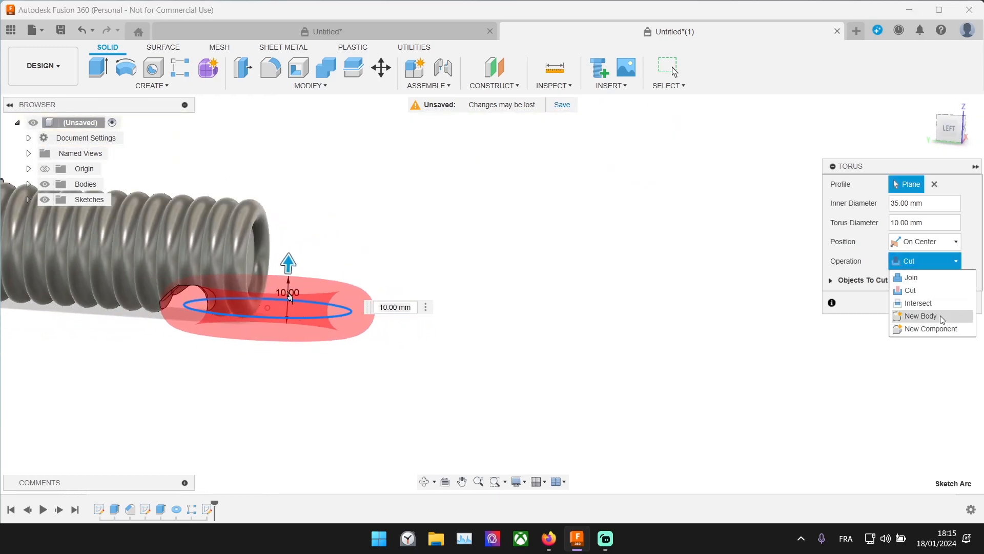
click(918, 322)
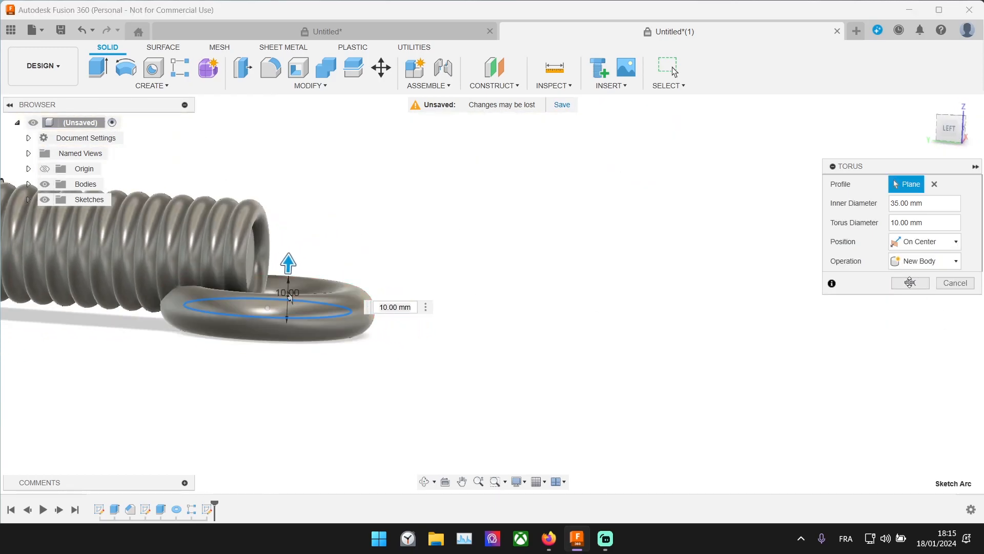
click(909, 283)
Start moving the new end ring body and raise it 10 mm in Z
click(381, 67)
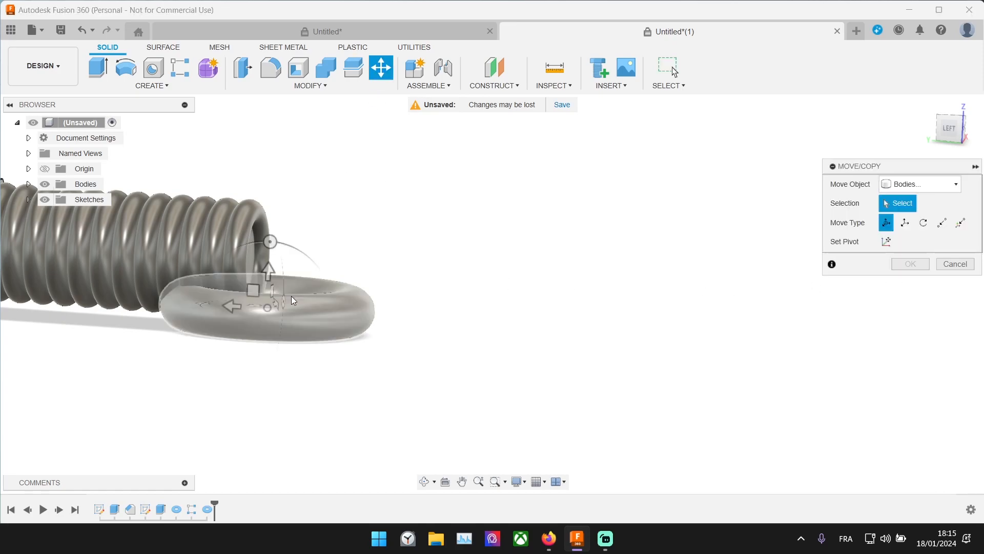
click(239, 317)
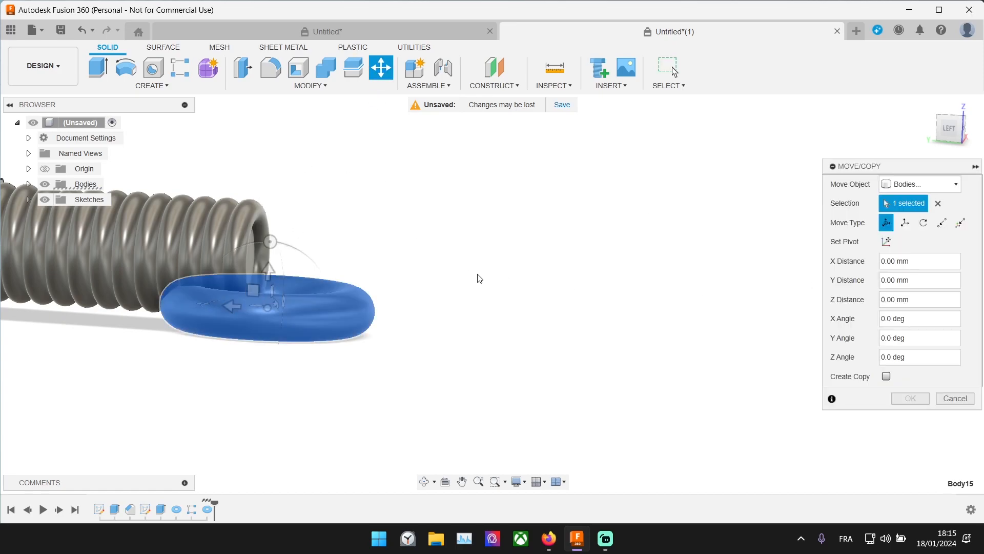
shift+middle_drag(477, 278, 539, 251)
click(954, 131)
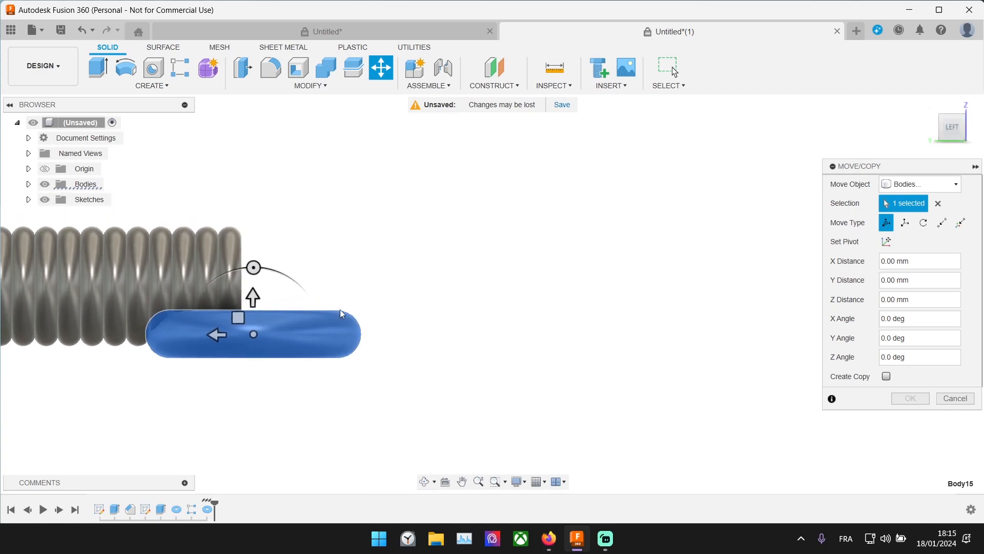
drag(267, 282, 269, 198)
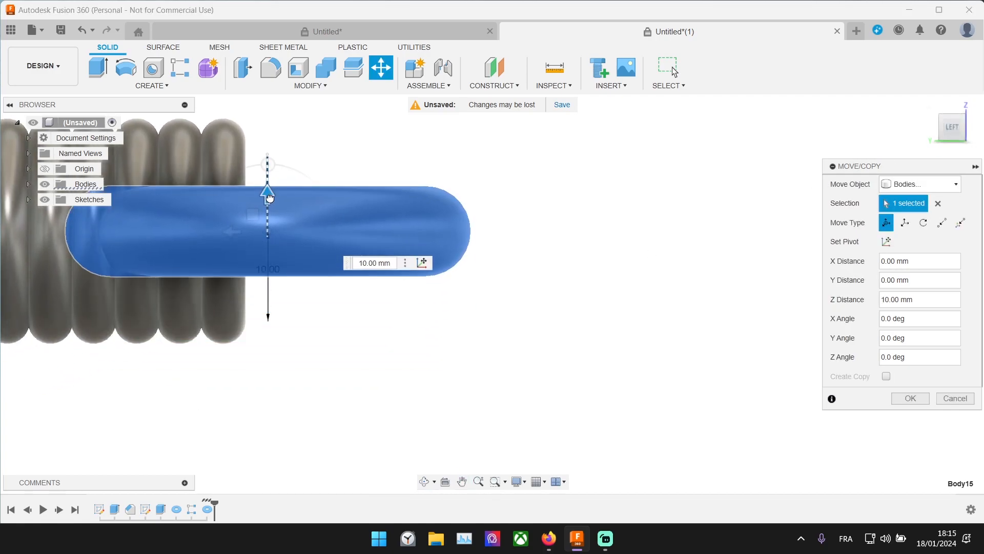
Shift the end ring -0.5 mm in X and -7 mm in Y, and apply the move
shift+middle_drag(333, 199, 364, 200)
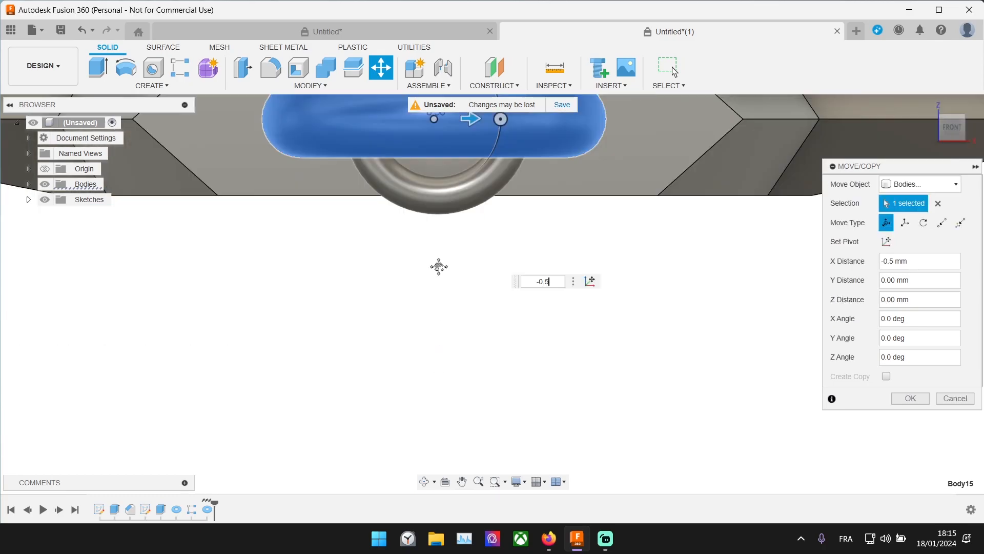
shift+middle_drag(438, 266, 406, 340)
drag(423, 241, 428, 297)
shift+middle_drag(428, 297, 488, 258)
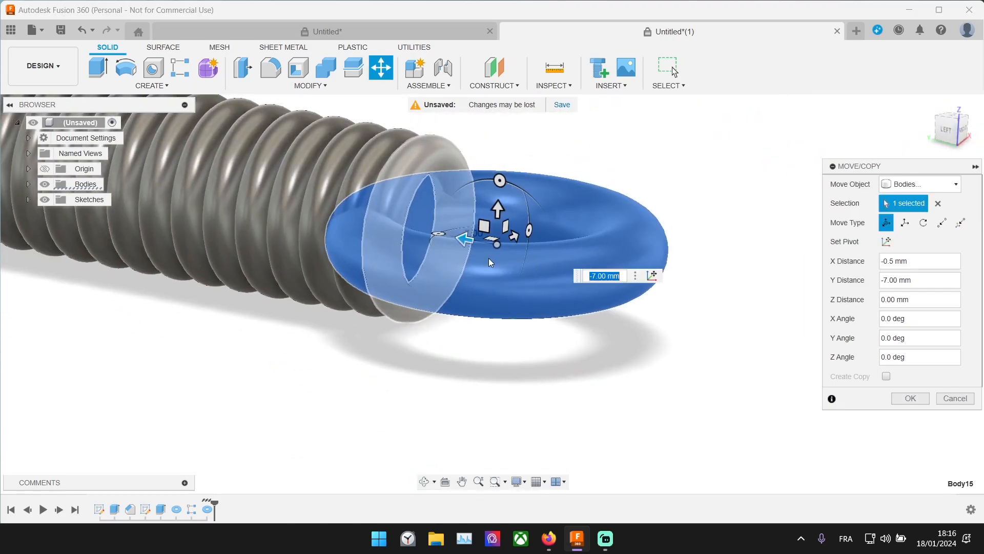
key(Return)
Open Sketch1, the outline sketch of the main body, for editing
scroll(478, 330, down, 6)
shift+middle_drag(440, 336, 549, 195)
scroll(345, 337, up, 3)
scroll(439, 328, down, 3)
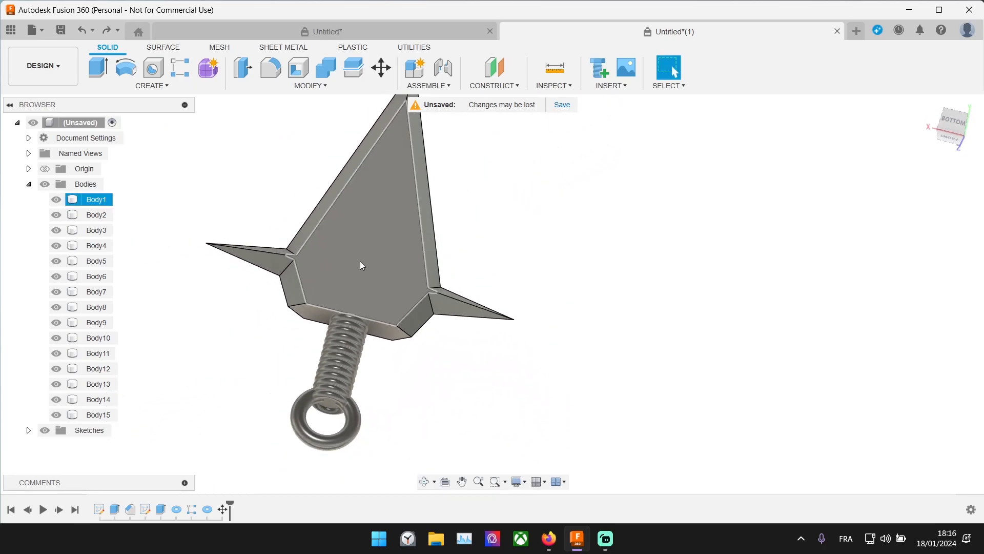
click(380, 240)
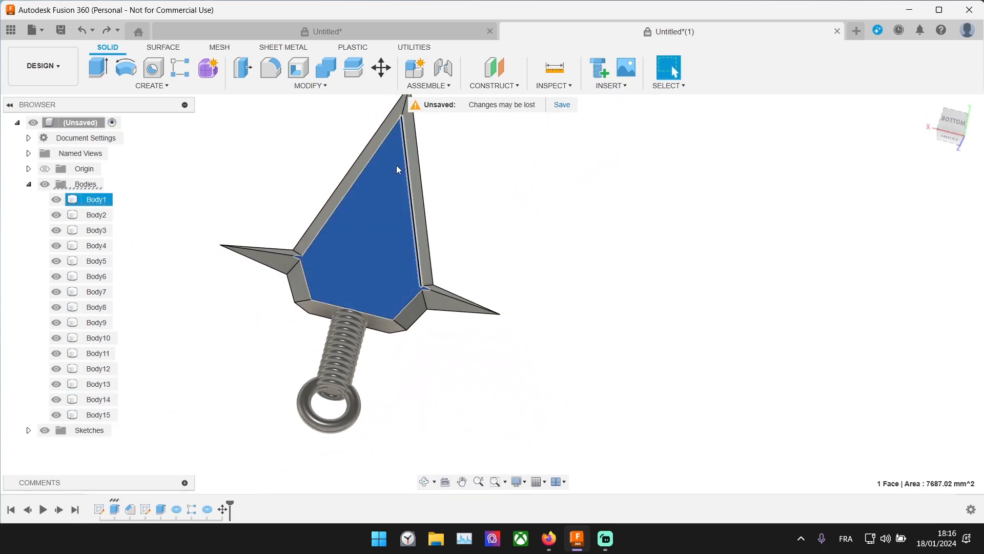
click(26, 156)
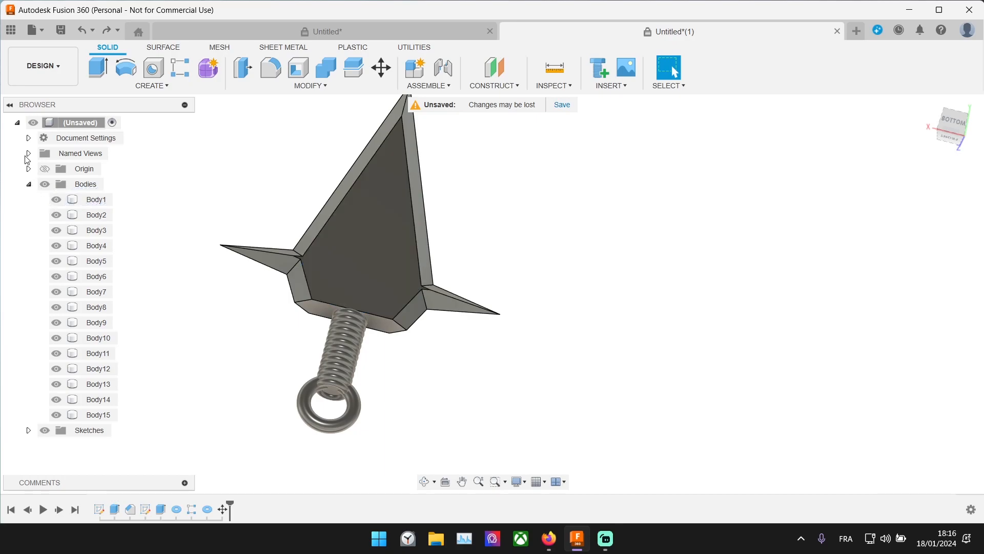
click(28, 184)
click(29, 199)
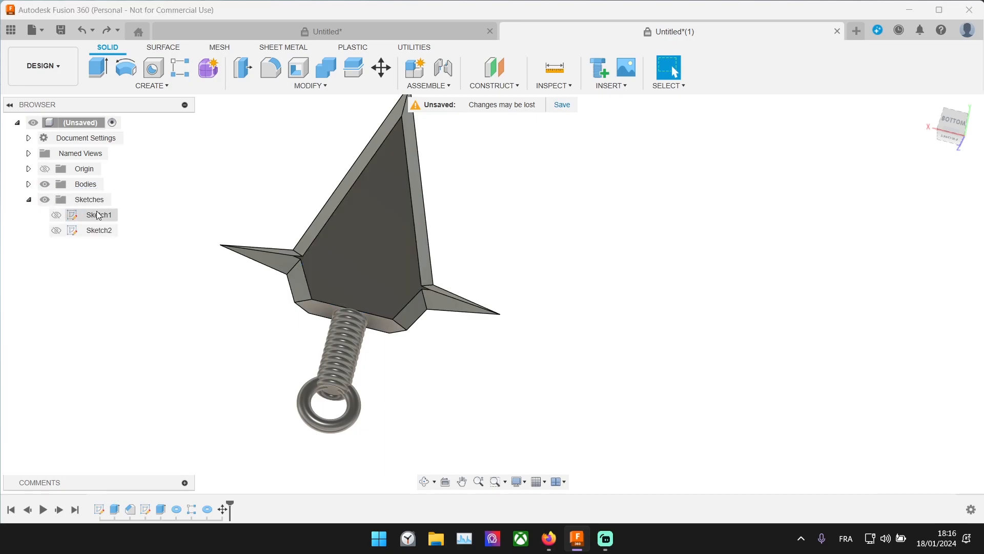
click(99, 215)
double_click(98, 216)
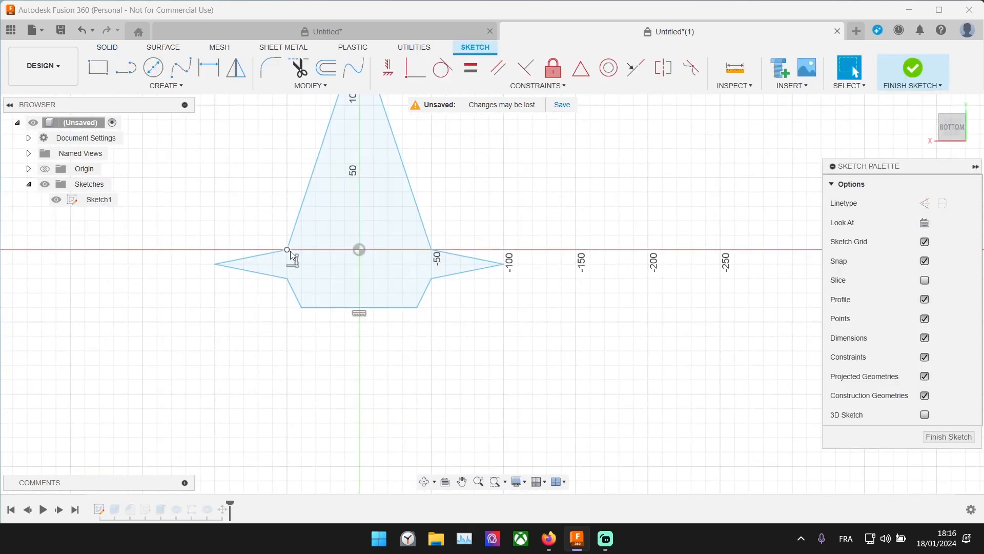
Narrow the body outline by moving the wing-root points to 30 mm and the rear corners to 20 mm from the centreline, then finish the sketch
drag(287, 251, 314, 249)
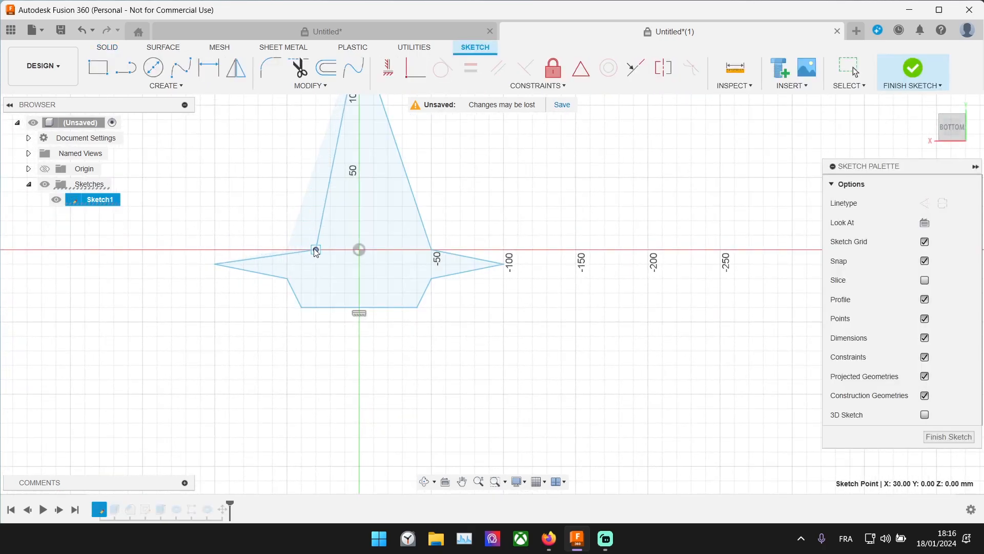
drag(432, 250, 403, 279)
drag(288, 278, 330, 307)
drag(419, 306, 390, 306)
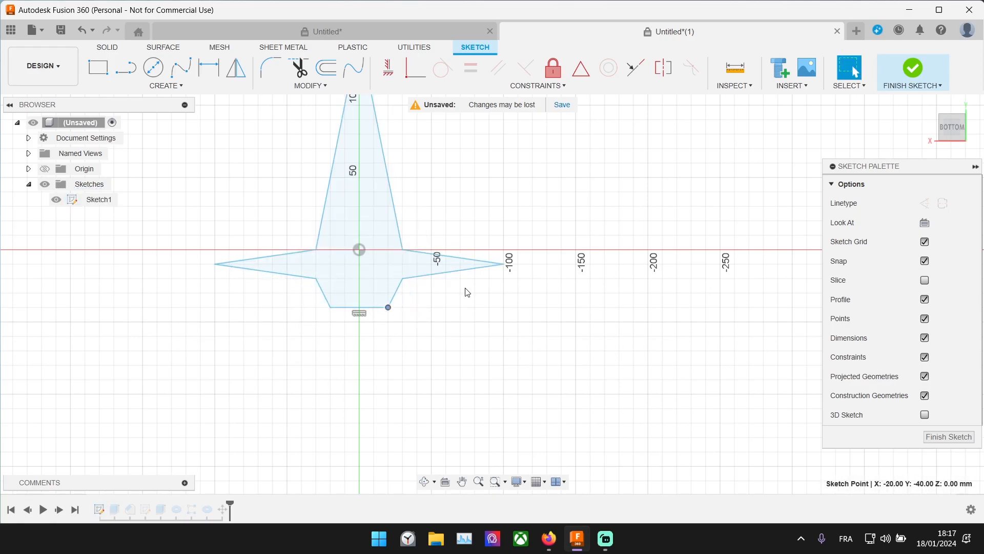
click(912, 70)
mouse_move(456, 338)
shift+middle_down()
mouse_move(404, 310)
mouse_move(458, 272)
mouse_move(521, 251)
mouse_move(578, 295)
mouse_move(589, 266)
shift+middle_up()
scroll(448, 259, up, 4)
shift+middle_drag(448, 259, 597, 279)
scroll(600, 294, down, 3)
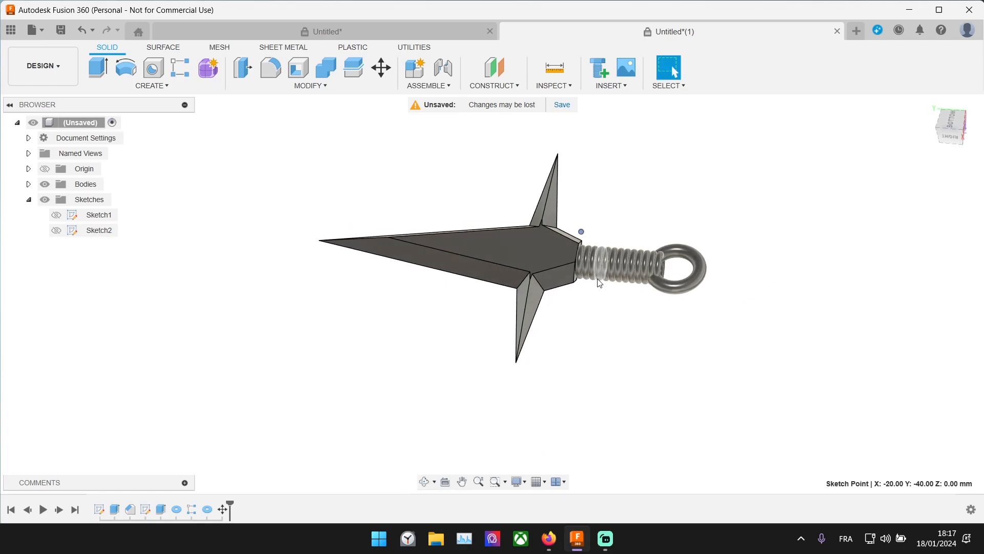